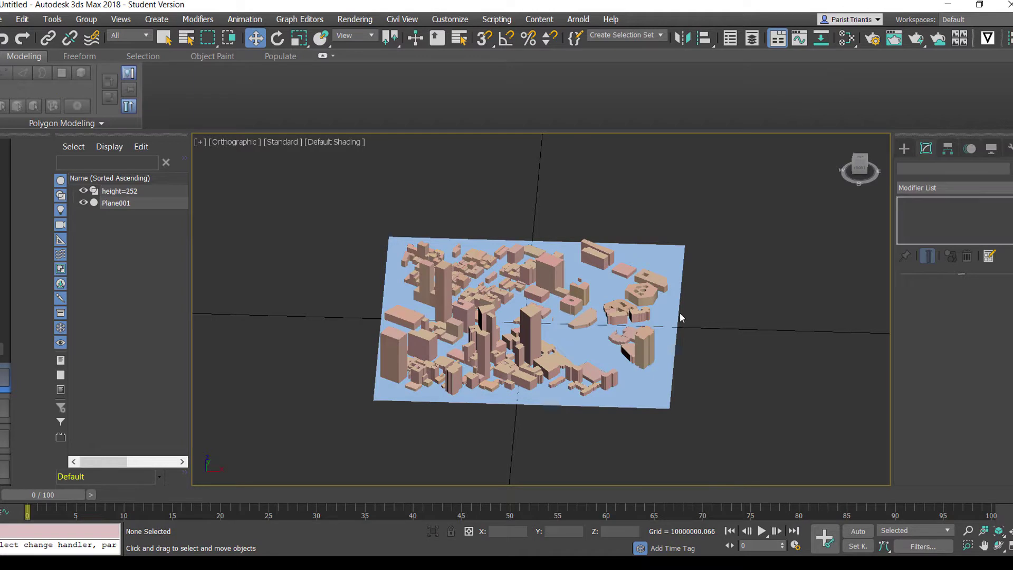
# Select the ground plane under the city buildings and add an Edit Poly modifier to it.
pyautogui.click(722, 300)
pyautogui.click(670, 315)
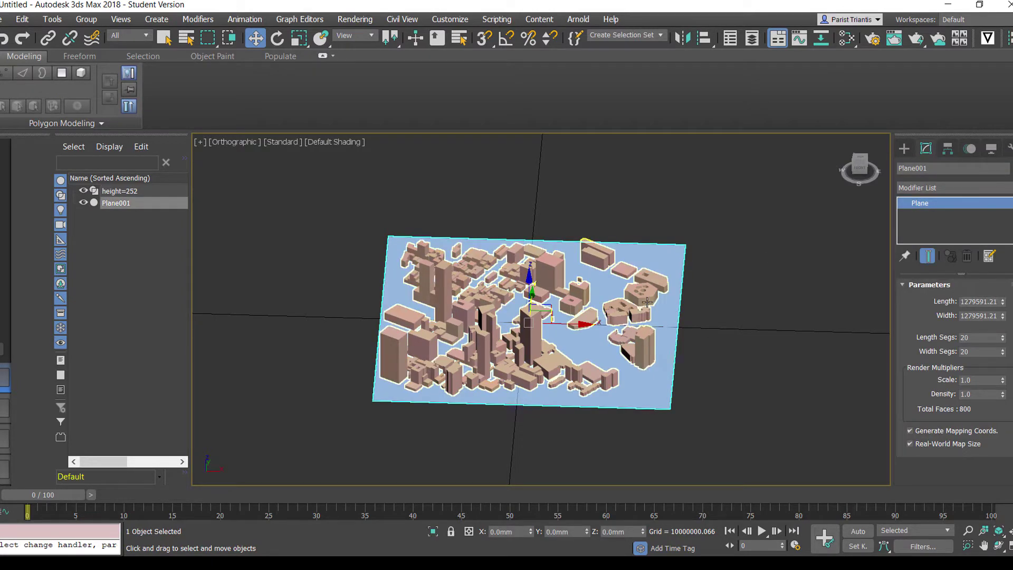
pyautogui.click(973, 189)
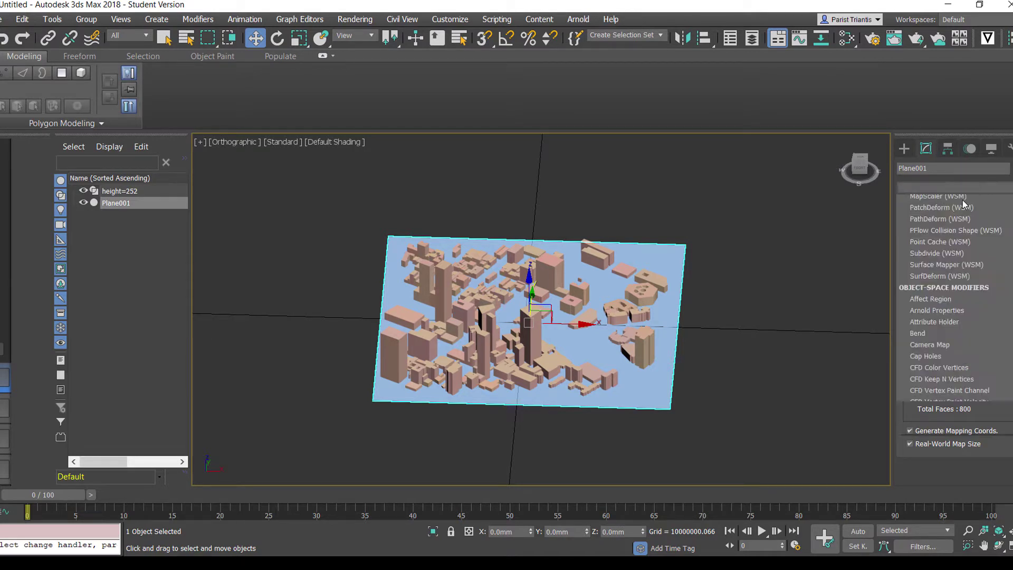
pyautogui.write('esh')
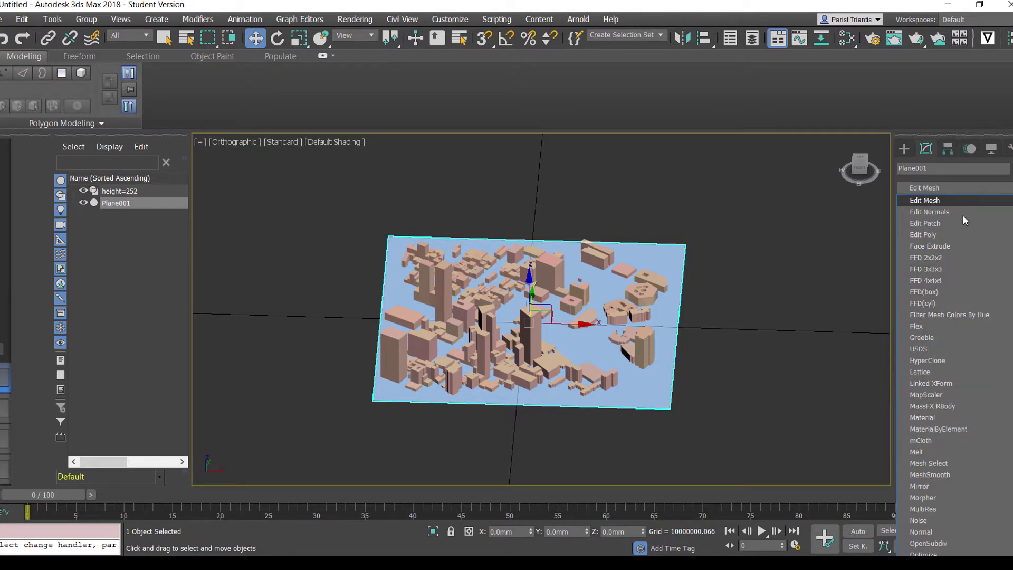
pyautogui.click(949, 236)
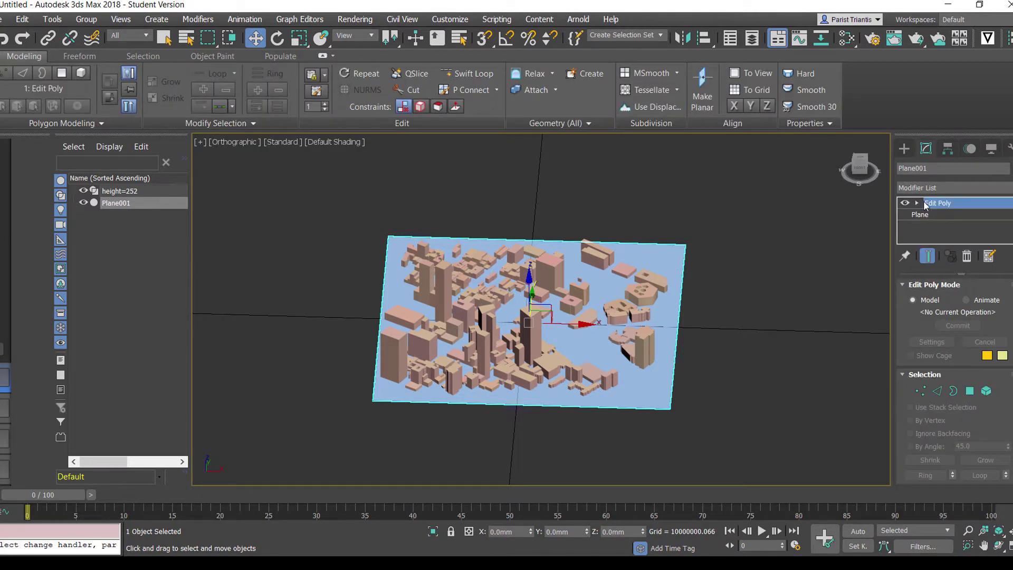
# Switch the viewport to Hidden Line shading to check the plane's base segments, and return it to Default Shading.
pyautogui.click(930, 214)
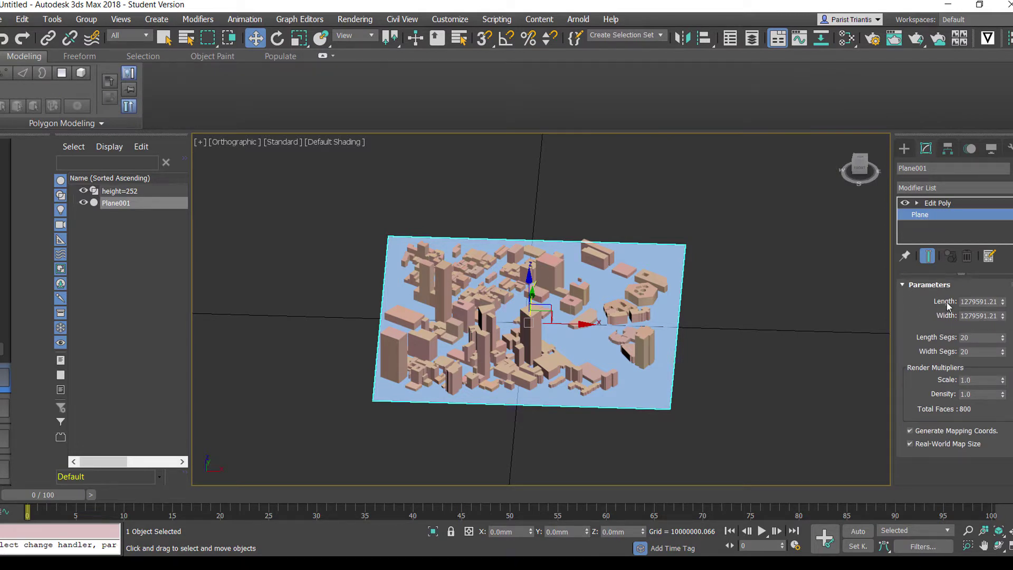
pyautogui.click(980, 336)
pyautogui.click(337, 142)
pyautogui.click(376, 203)
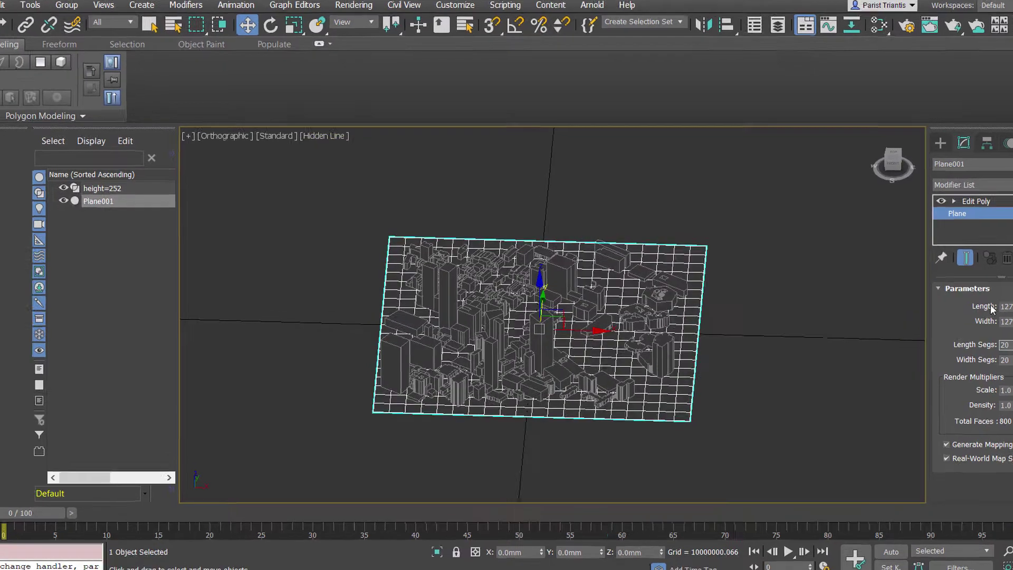
pyautogui.click(320, 139)
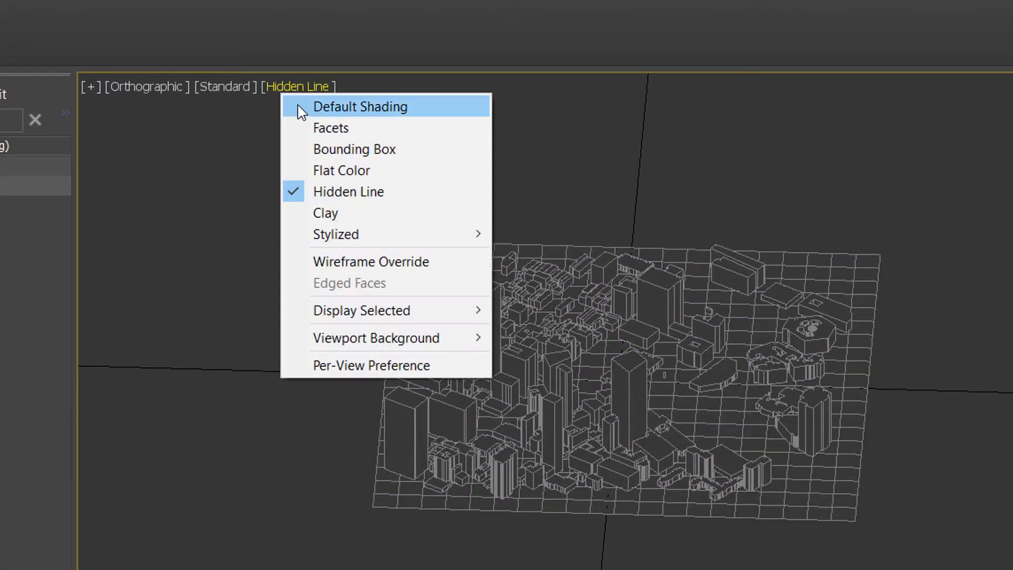
pyautogui.click(301, 112)
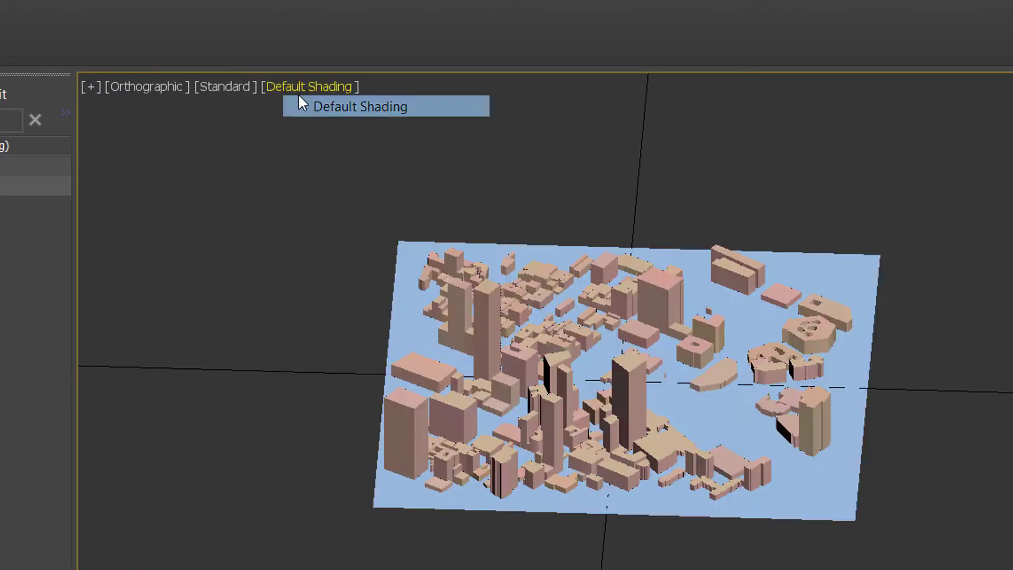
# Set the viewport to display selected objects with edged faces and select the ground plane.
pyautogui.click(301, 85)
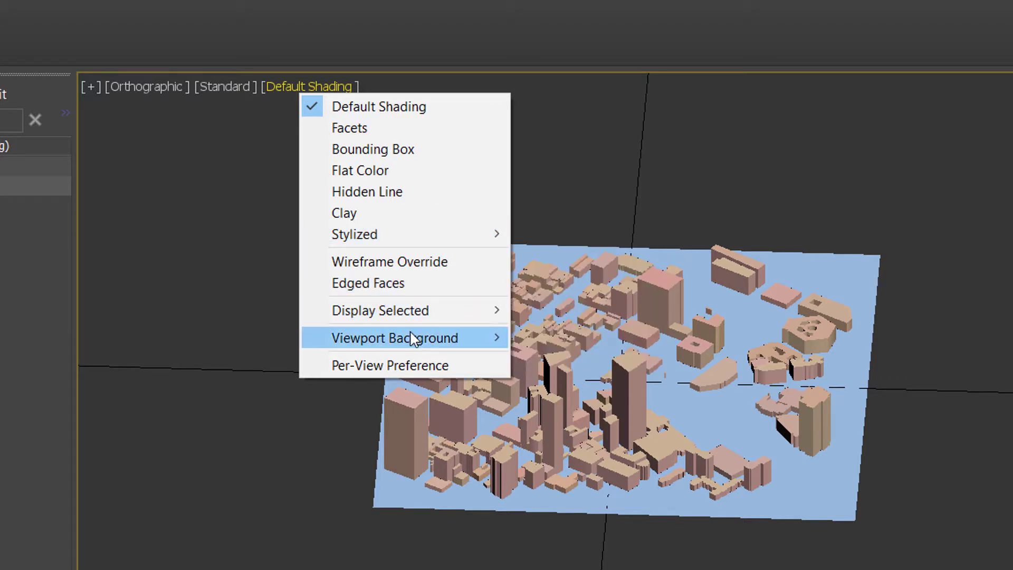
pyautogui.moveTo(416, 311)
pyautogui.click(623, 312)
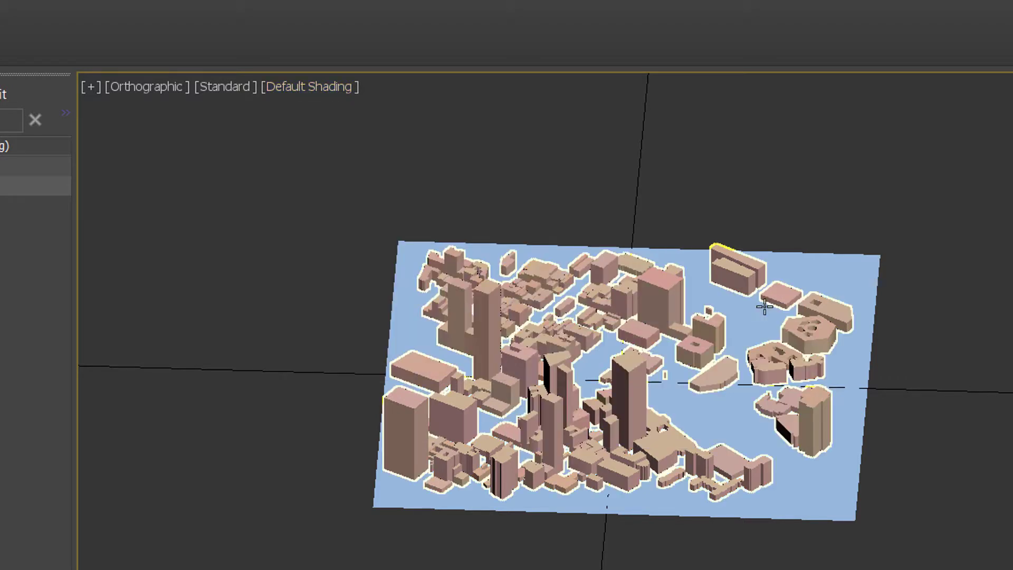
pyautogui.click(860, 283)
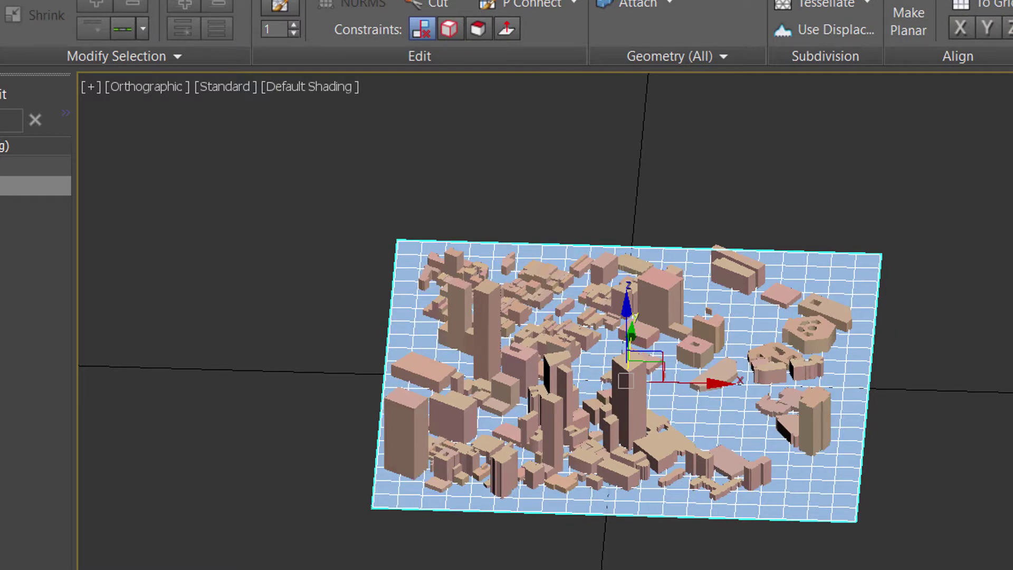
# Set both the length and width segments of the base Plane to 200.
pyautogui.click(949, 215)
pyautogui.moveTo(997, 344); pyautogui.dragTo(978, 346)
pyautogui.write('1')
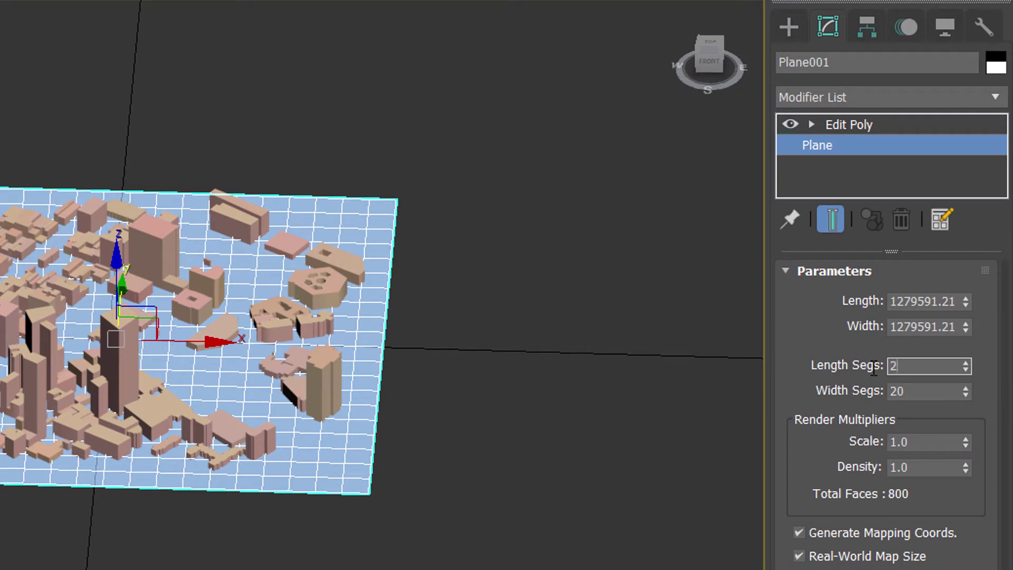
pyautogui.write('00')
pyautogui.press('Tab')
pyautogui.write('200')
pyautogui.press('Return')
pyautogui.scroll(5, 270, 382)
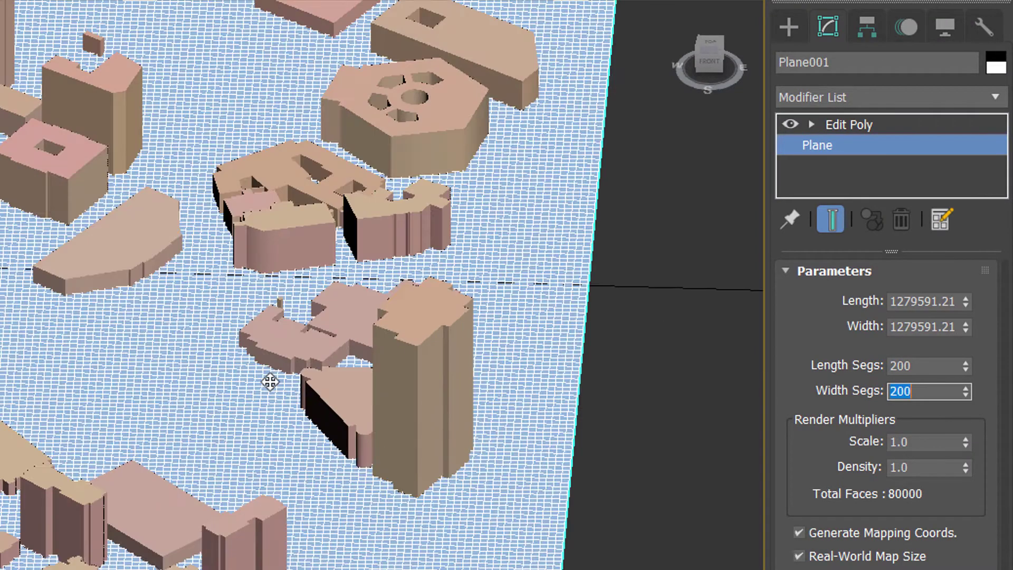
pyautogui.scroll(-8, 270, 382)
# Enter the Vertex level of the plane's Edit Poly modifier and select all of its vertices.
pyautogui.click(887, 124)
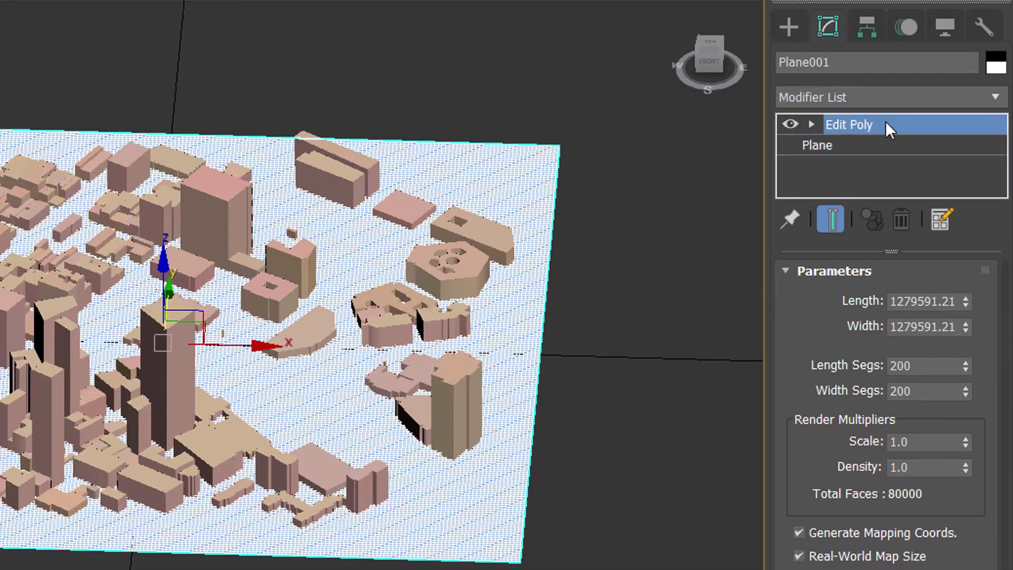
pyautogui.click(813, 123)
pyautogui.click(860, 145)
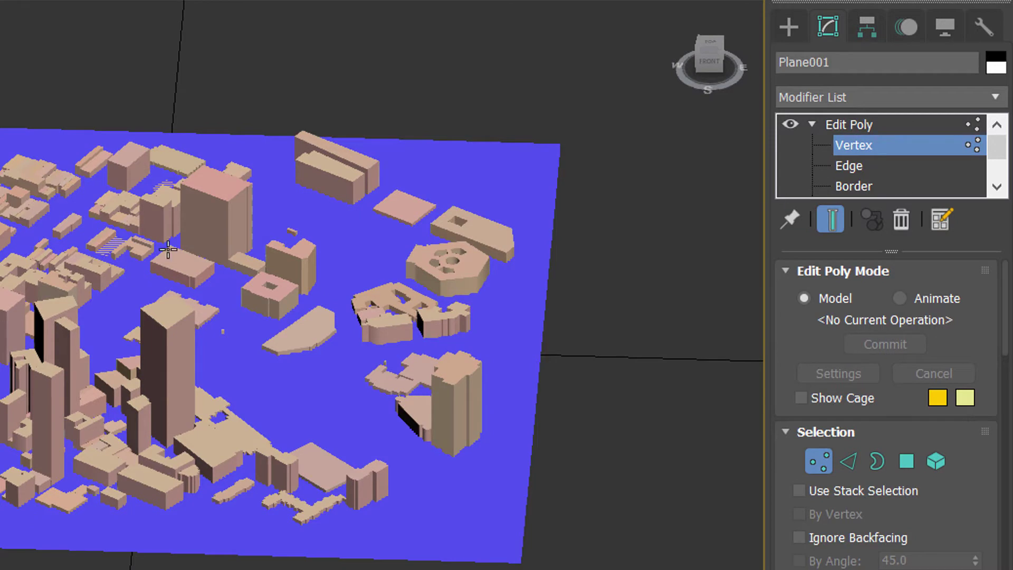
pyautogui.scroll(6, 138, 259)
pyautogui.scroll(-4, 105, 304)
pyautogui.scroll(-4, 105, 304)
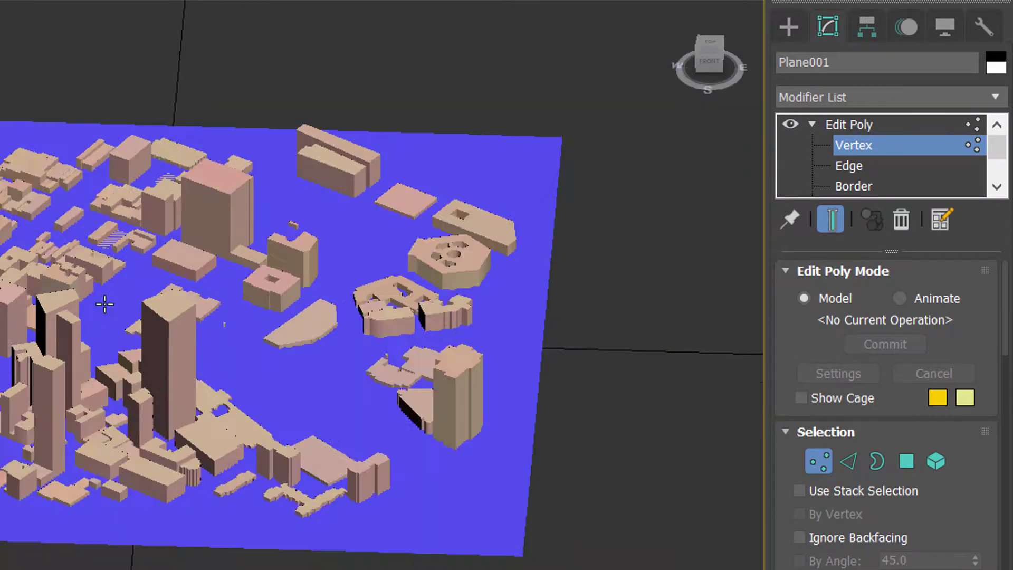
pyautogui.scroll(4, 1, 240)
pyautogui.scroll(-2, 1, 152)
pyautogui.moveTo(1, 86); pyautogui.dragTo(562, 529)
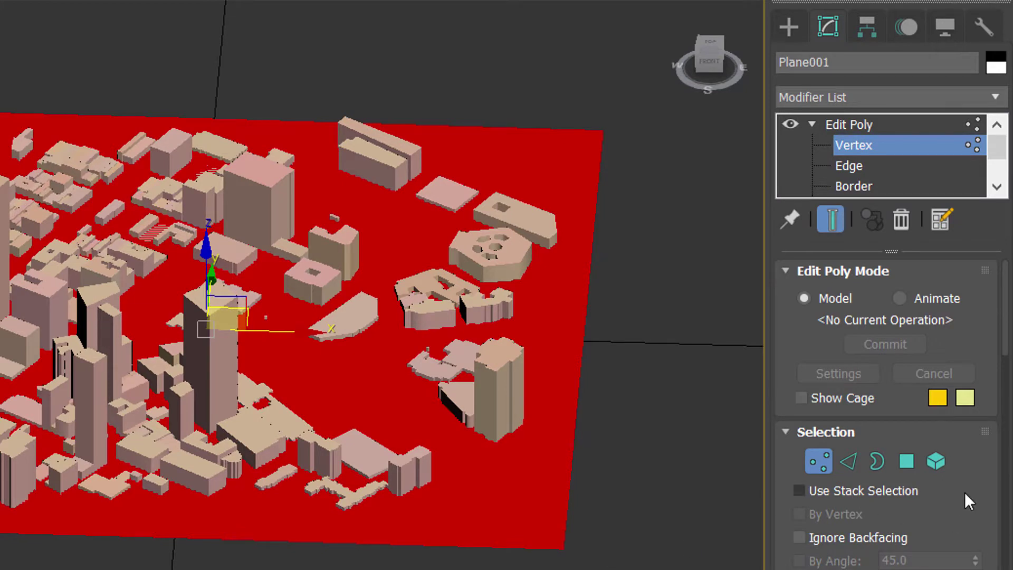
# Enable Use Soft Selection for the plane's vertices and set the falloff to 1.
pyautogui.scroll(-2, 961, 480)
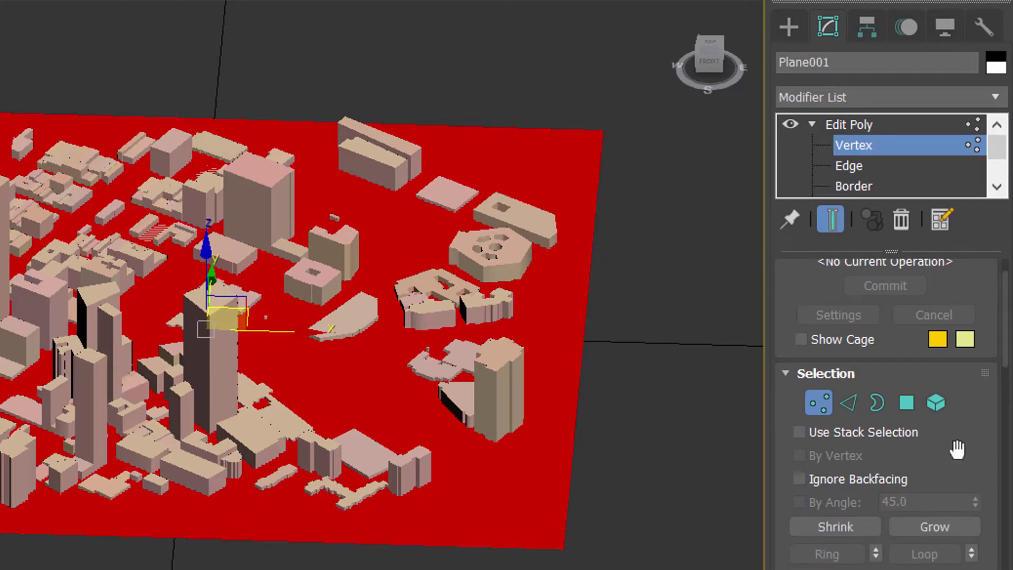
pyautogui.scroll(-7, 953, 440)
pyautogui.click(781, 504)
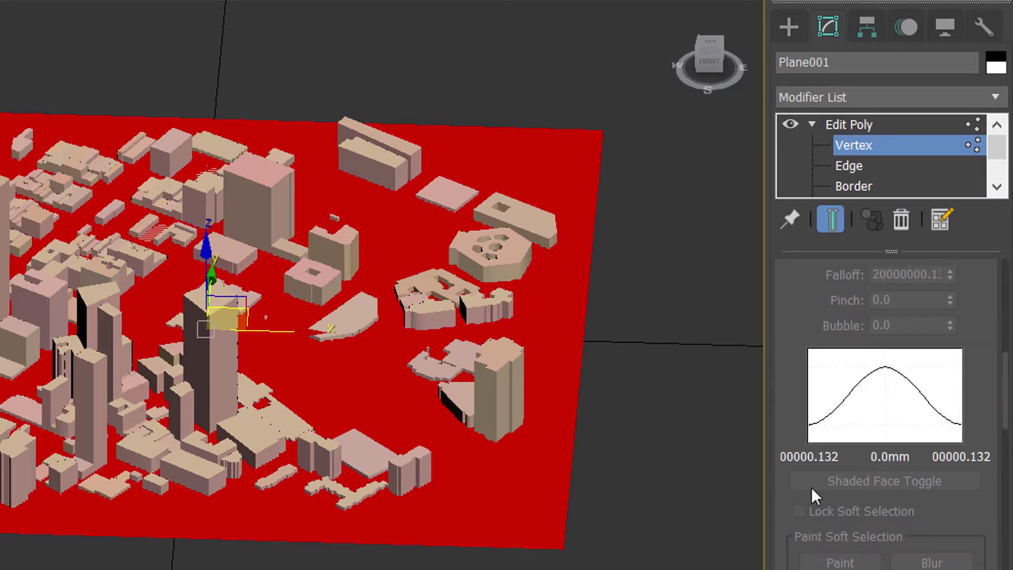
pyautogui.scroll(5, 792, 369)
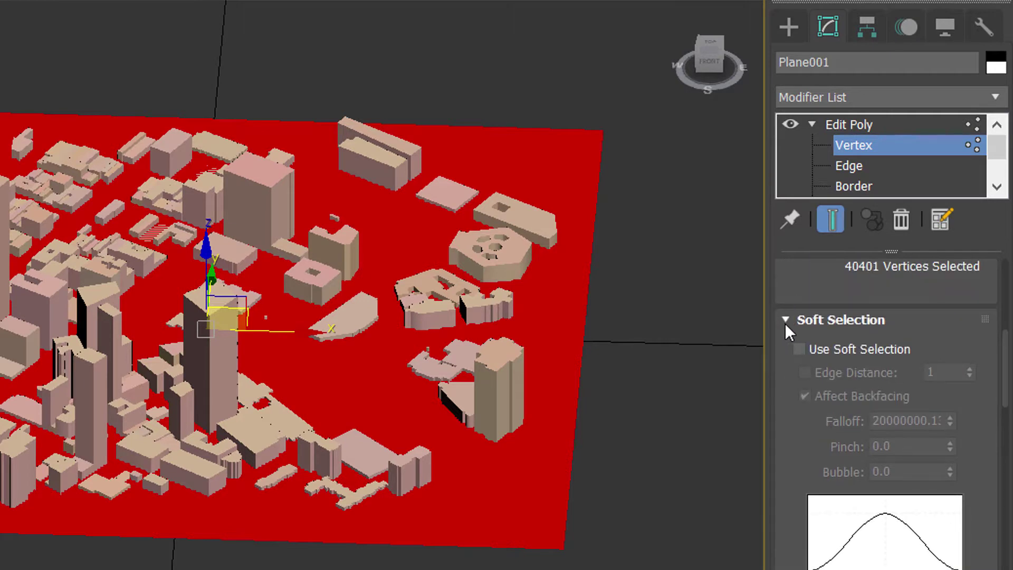
pyautogui.click(808, 346)
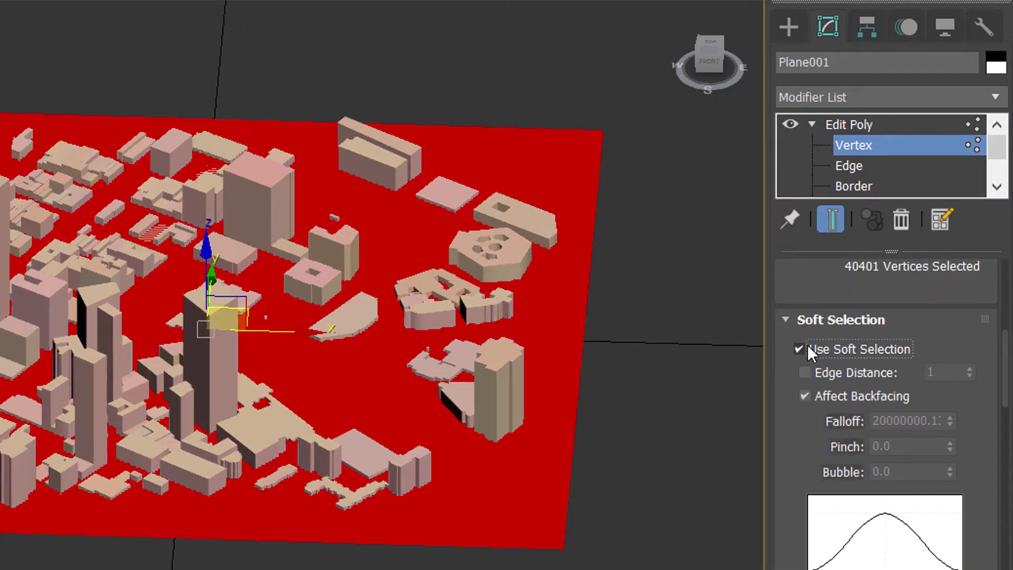
pyautogui.moveTo(666, 446); pyautogui.dragTo(642, 452, button='middle')
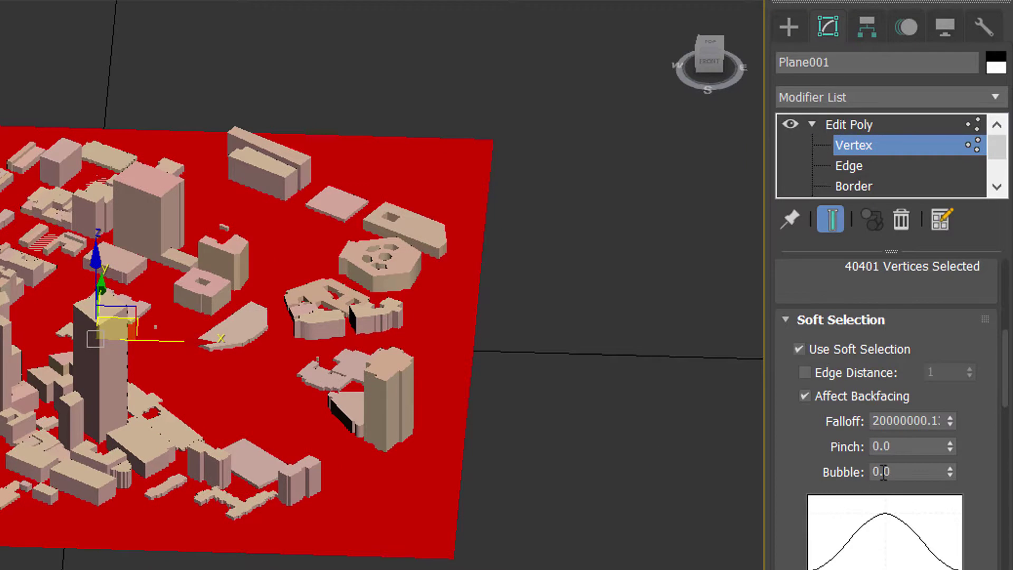
pyautogui.click(906, 422)
pyautogui.doubleClick(906, 422)
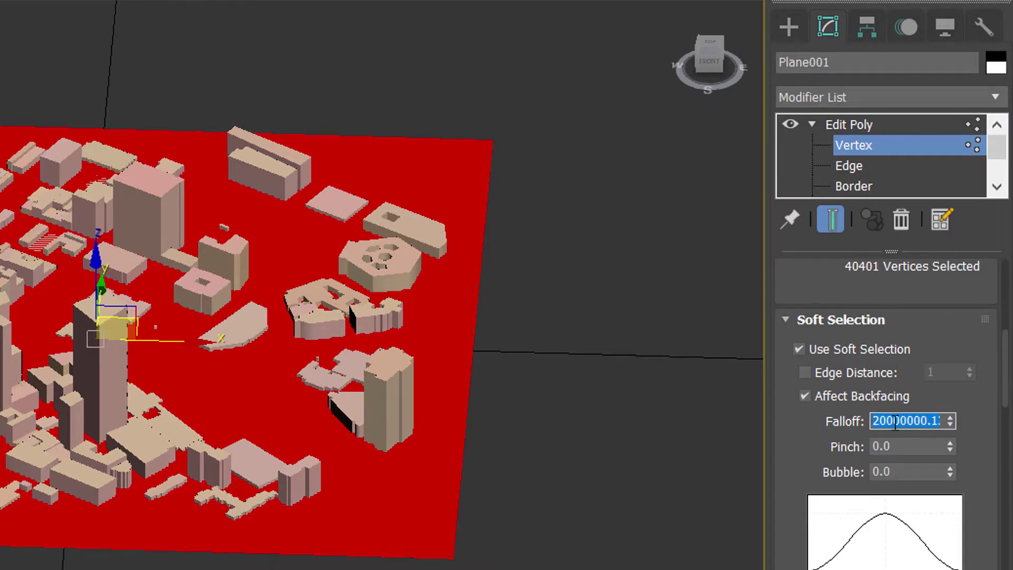
pyautogui.write('1')
pyautogui.press('Tab')
pyautogui.scroll(10, 790, 449)
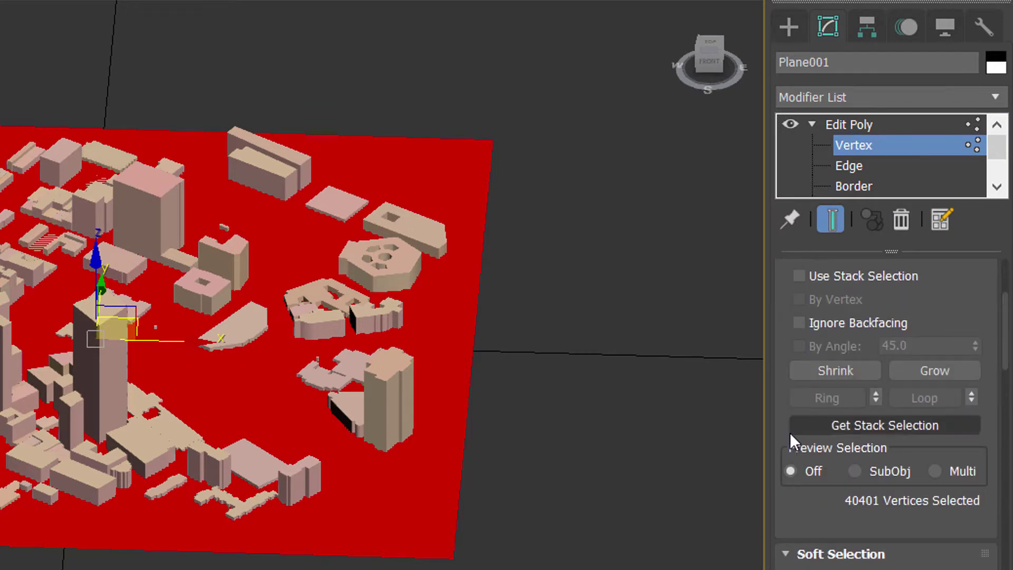
pyautogui.scroll(2, 791, 376)
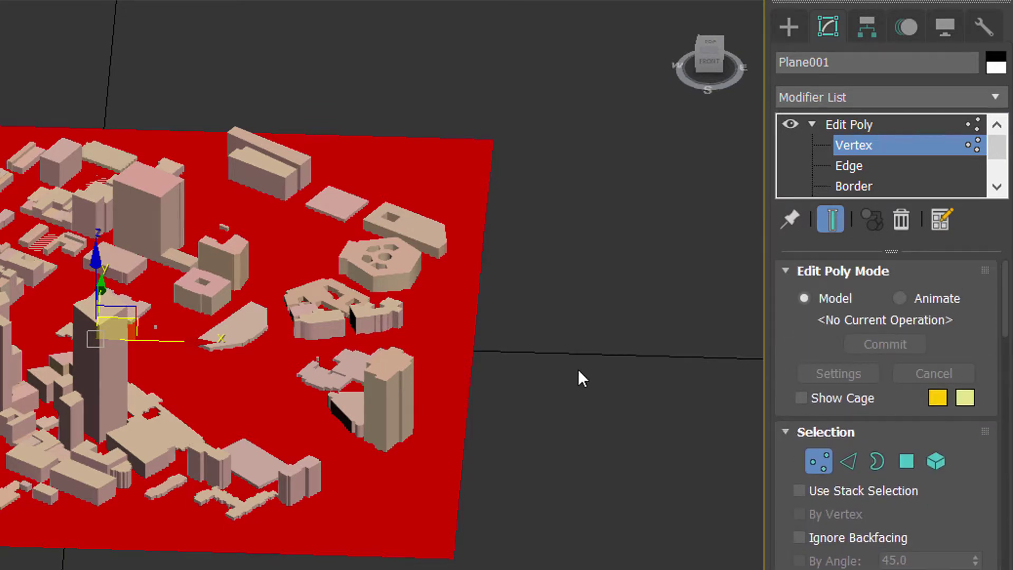
# Leave the Vertex level and add a Vol. Select modifier on top of the plane's Edit Poly.
pyautogui.click(578, 368)
pyautogui.click(827, 129)
pyautogui.click(869, 95)
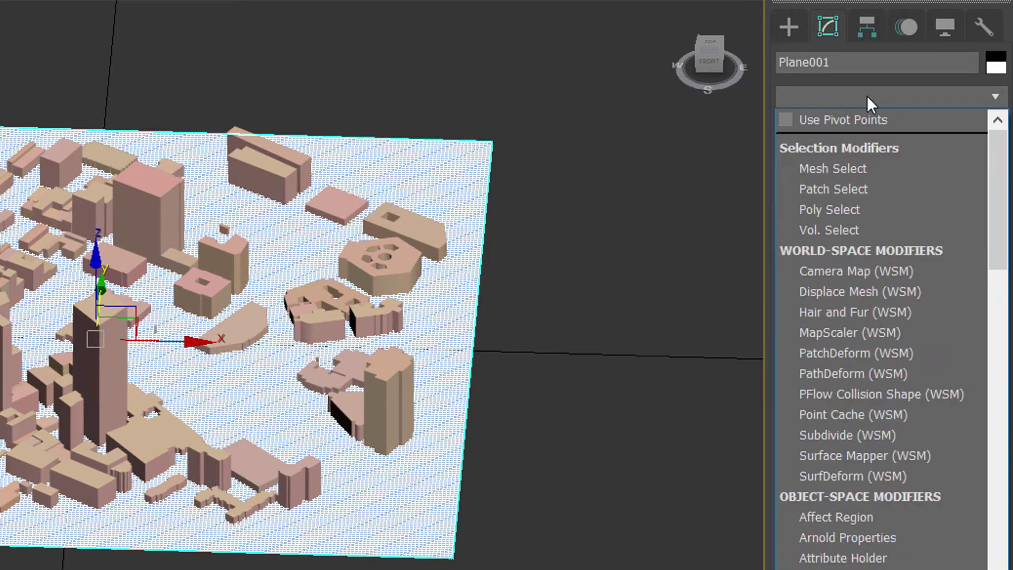
pyautogui.click(474, 218)
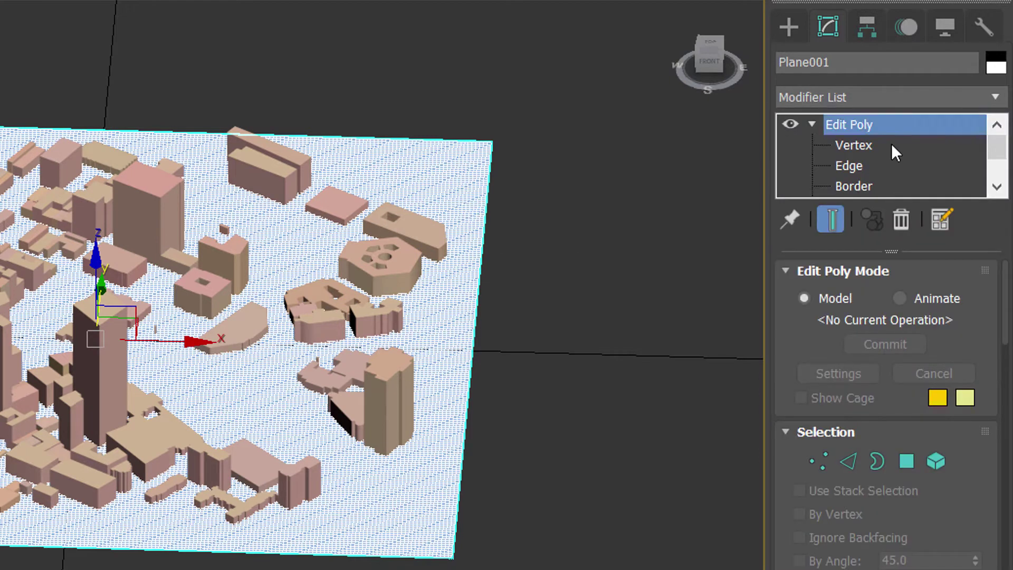
pyautogui.doubleClick(828, 131)
pyautogui.click(830, 101)
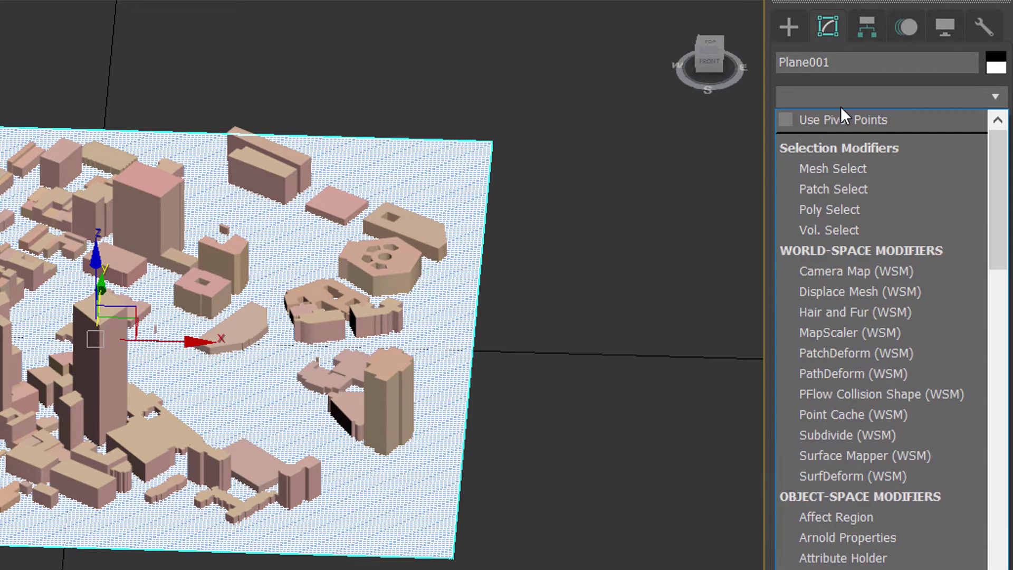
pyautogui.scroll(-2, 841, 106)
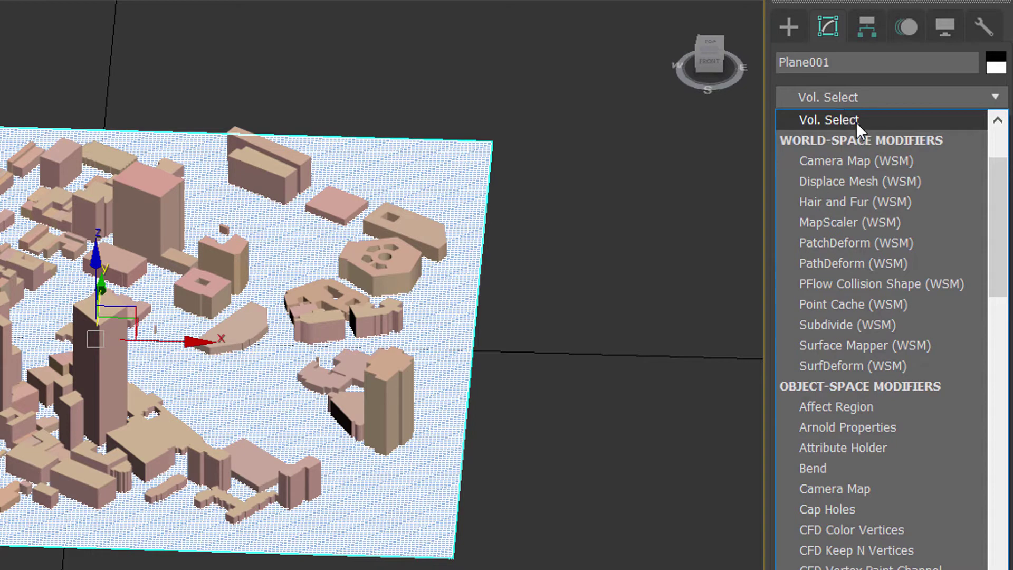
pyautogui.click(863, 119)
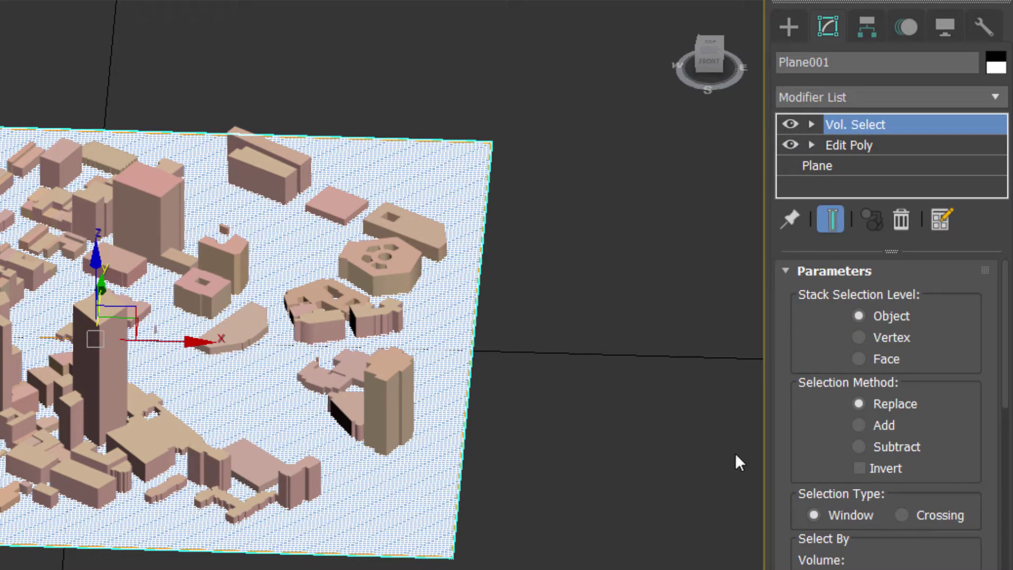
# Assign the city buildings mesh, height=252, as the mesh object for the Vol. Select modifier.
pyautogui.scroll(-1, 904, 543)
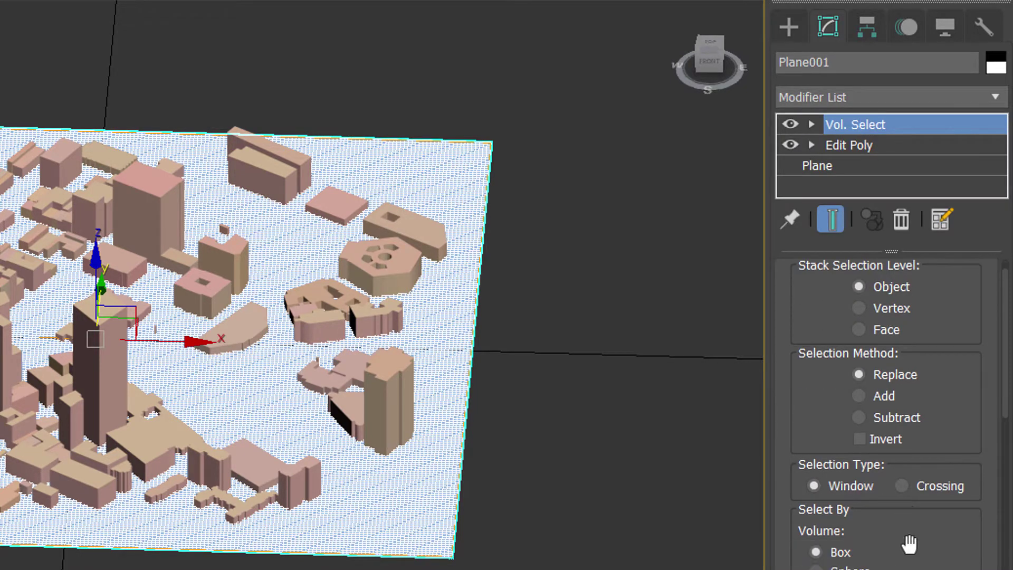
pyautogui.scroll(1, 889, 382)
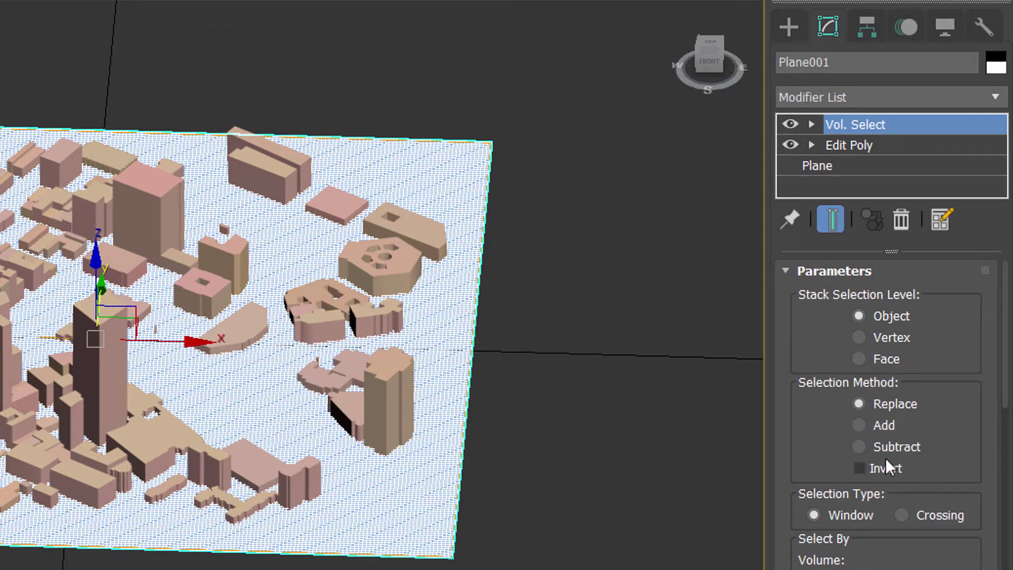
pyautogui.scroll(-5, 930, 414)
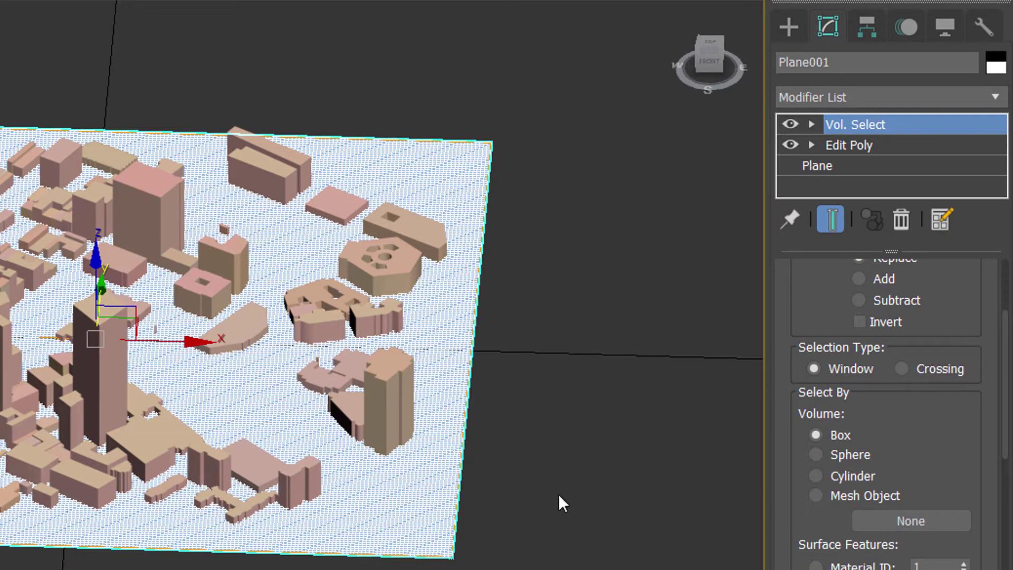
pyautogui.click(922, 523)
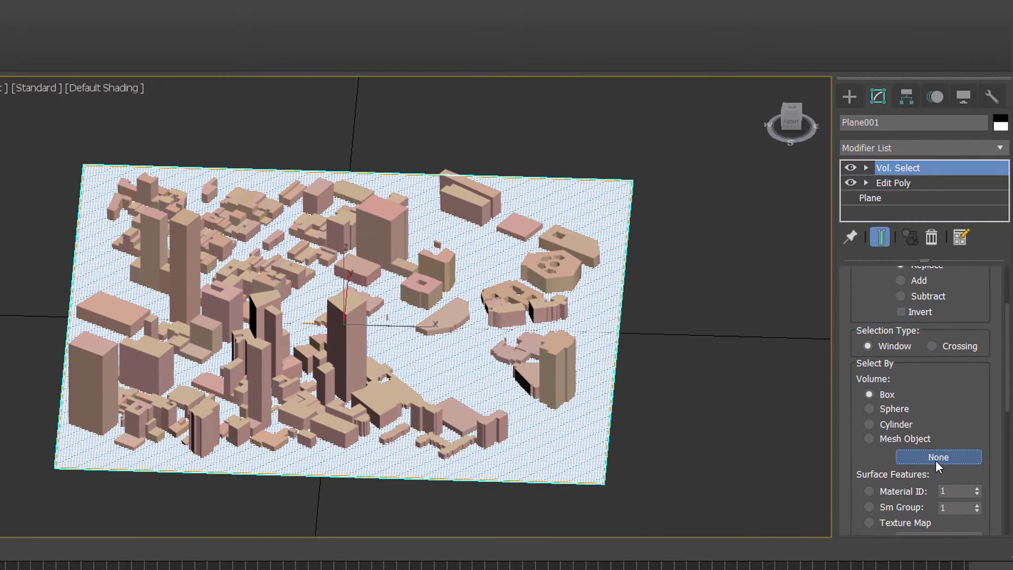
pyautogui.click(550, 346)
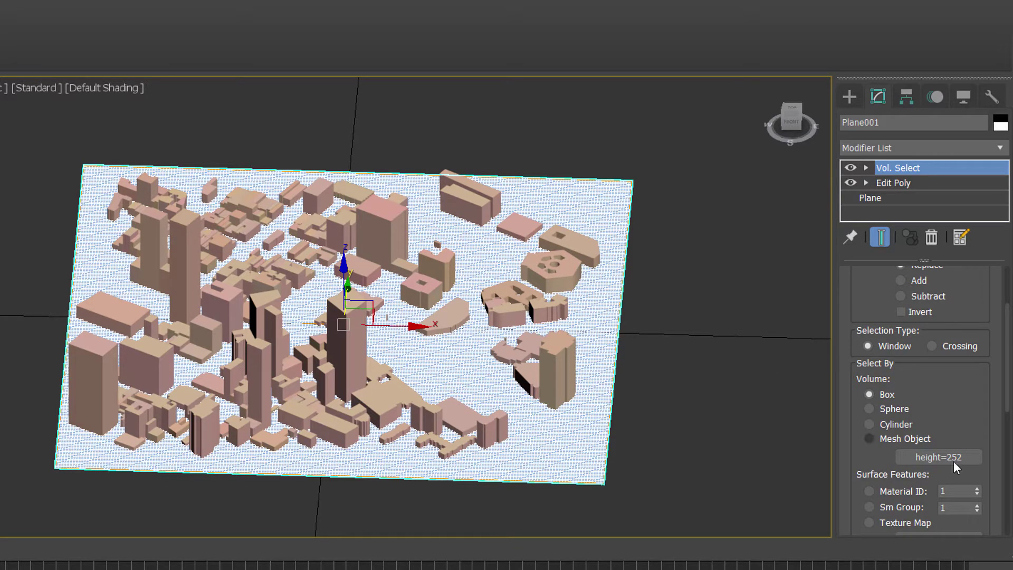
# Set the Vol. Select modifier to select by Mesh Object volume at the Vertex stack selection level.
pyautogui.click(886, 440)
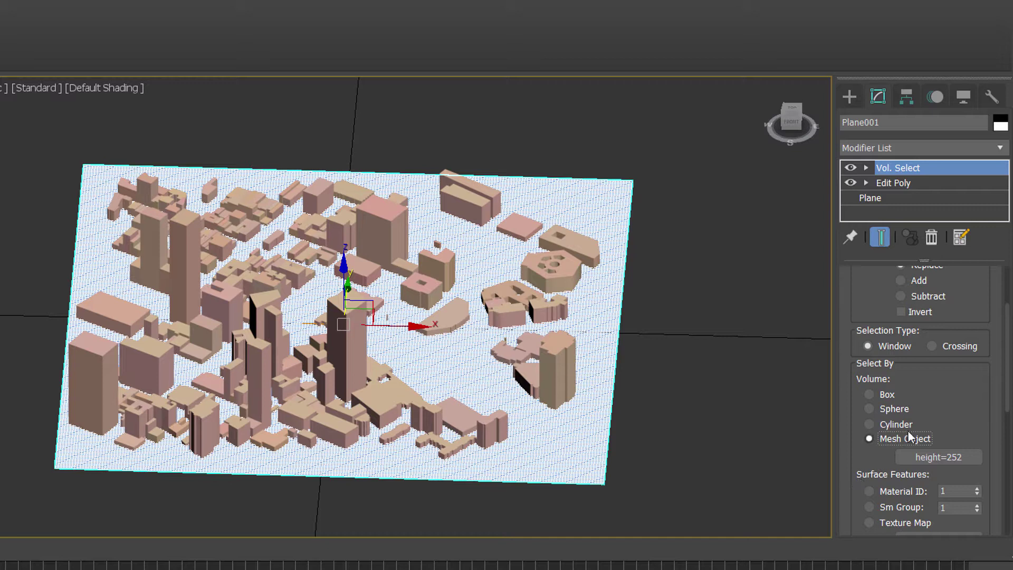
pyautogui.scroll(-1, 893, 461)
pyautogui.scroll(3, 902, 324)
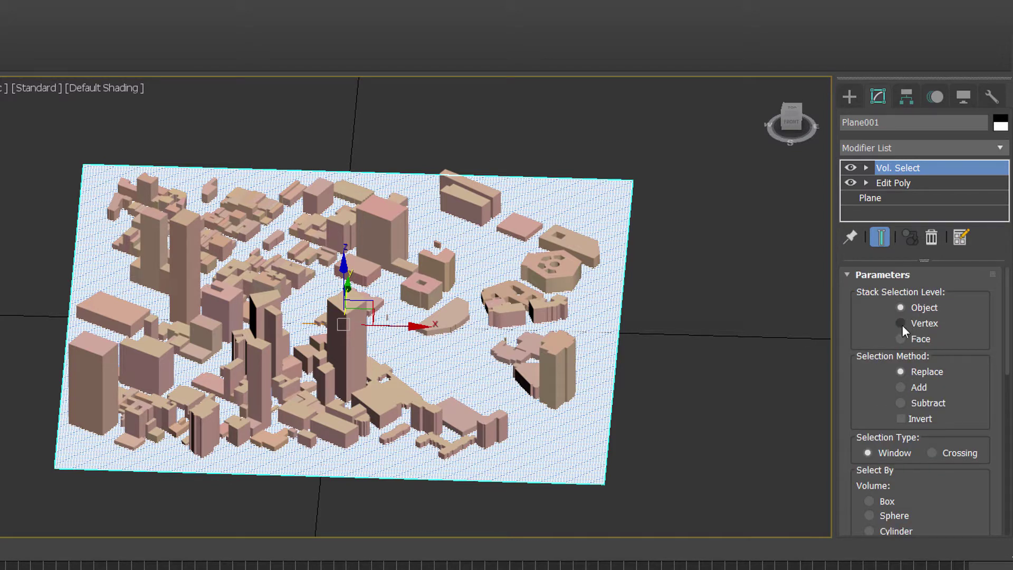
pyautogui.click(904, 325)
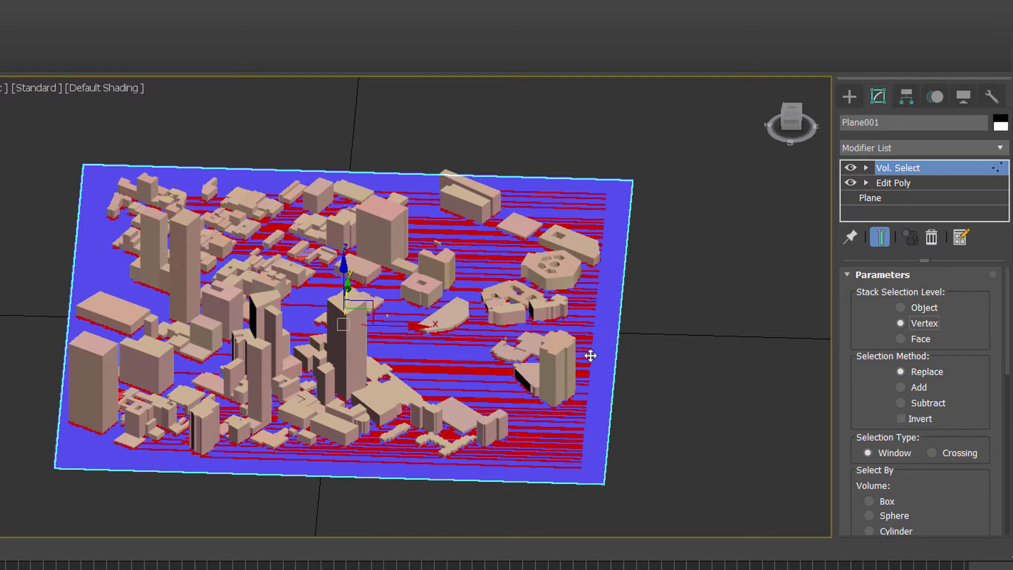
# Enable Use Soft Selection in the Vol. Select modifier and set its falloff to 0.01.
pyautogui.scroll(-5, 864, 455)
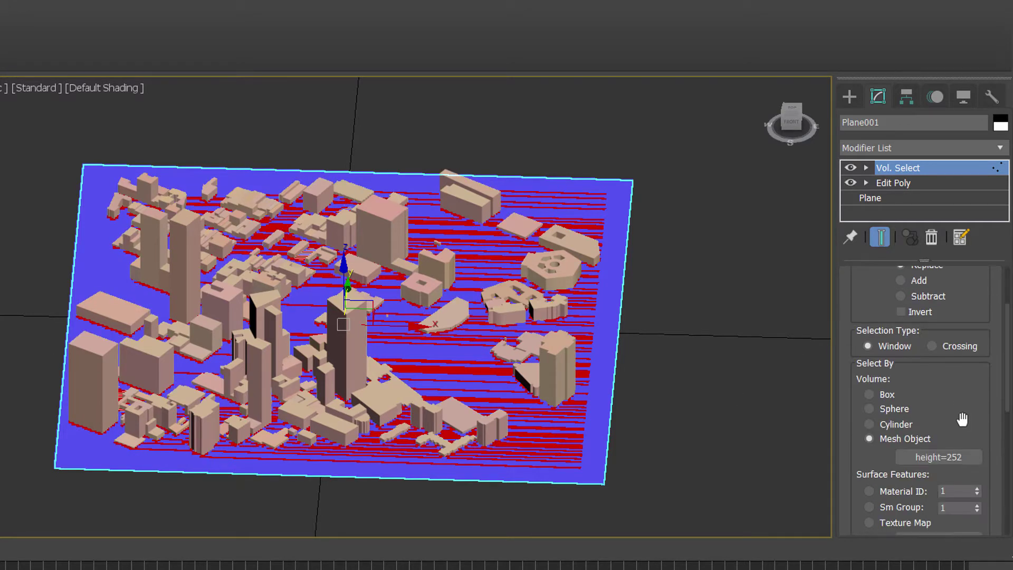
pyautogui.scroll(-5, 864, 455)
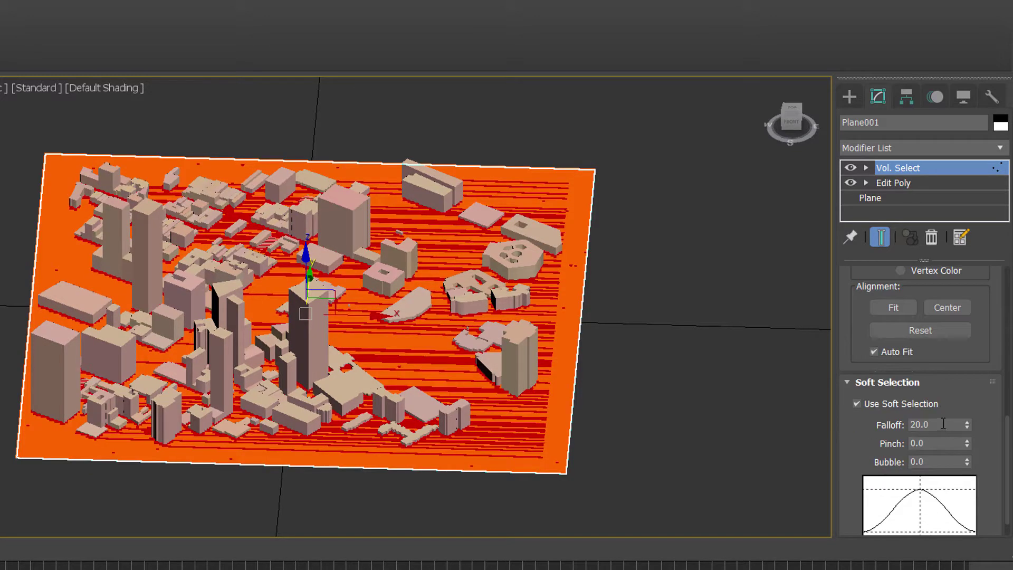
pyautogui.moveTo(944, 425); pyautogui.dragTo(909, 420)
pyautogui.write('1')
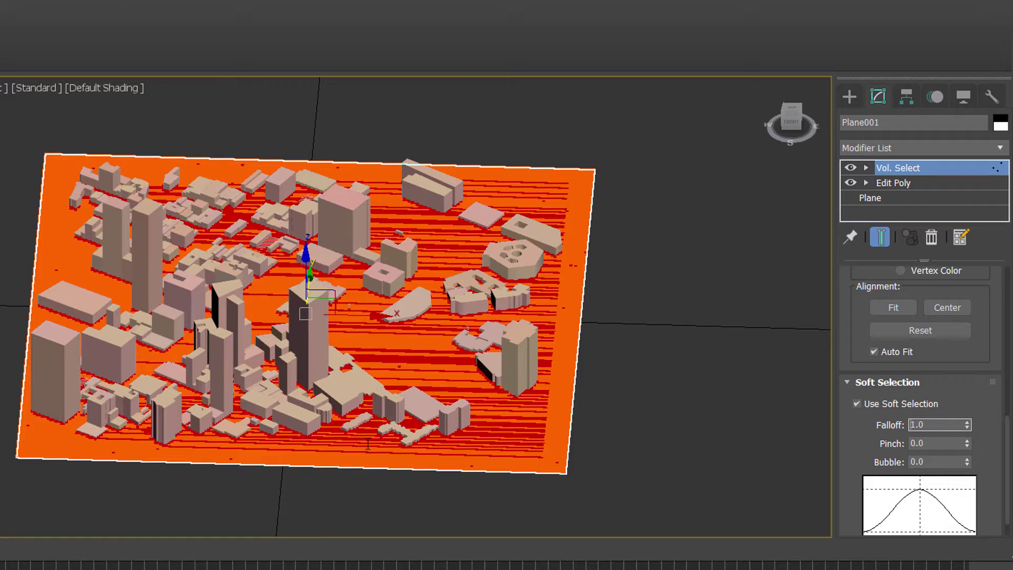
pyautogui.write('0.01')
pyautogui.press('Return')
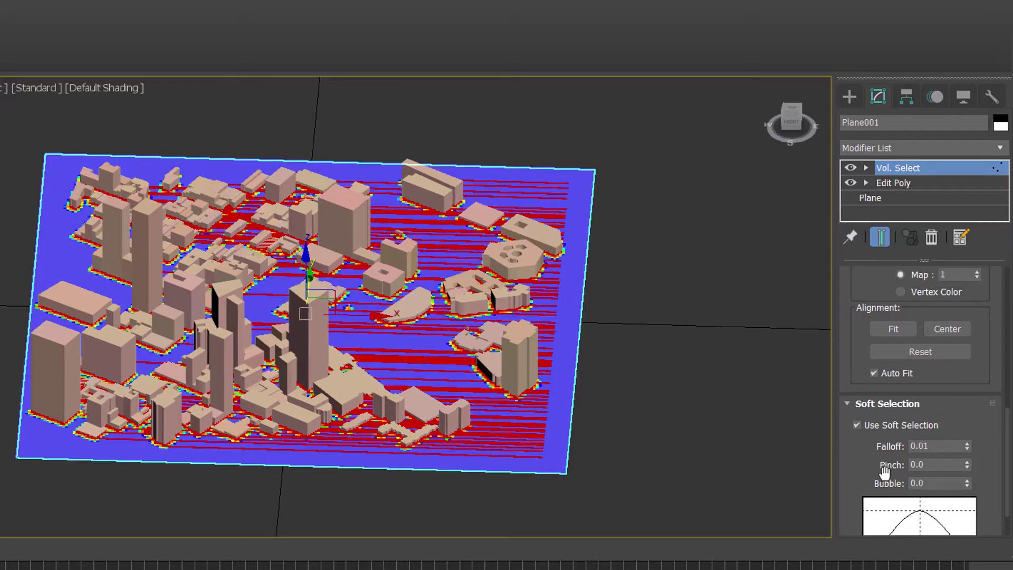
# Add a Push modifier above Vol. Select and raise the selected vertices with a push value of about 240000 mm.
pyautogui.click(924, 154)
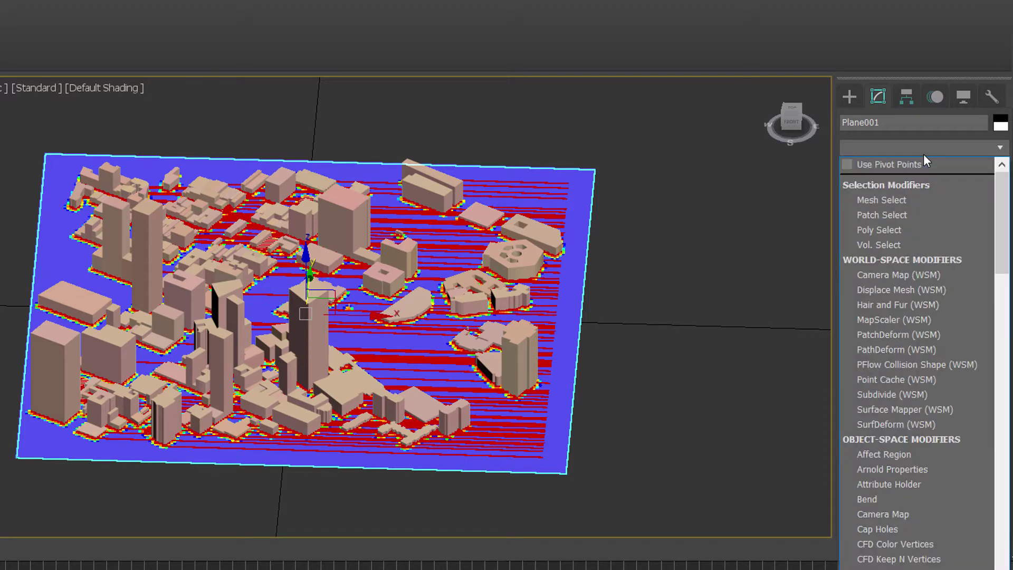
pyautogui.write('pu')
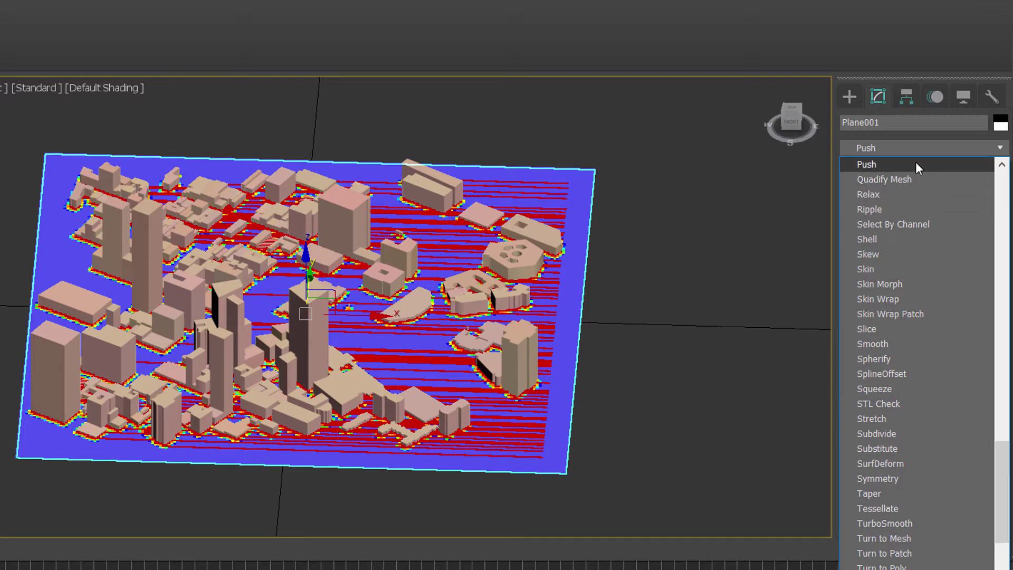
pyautogui.click(917, 164)
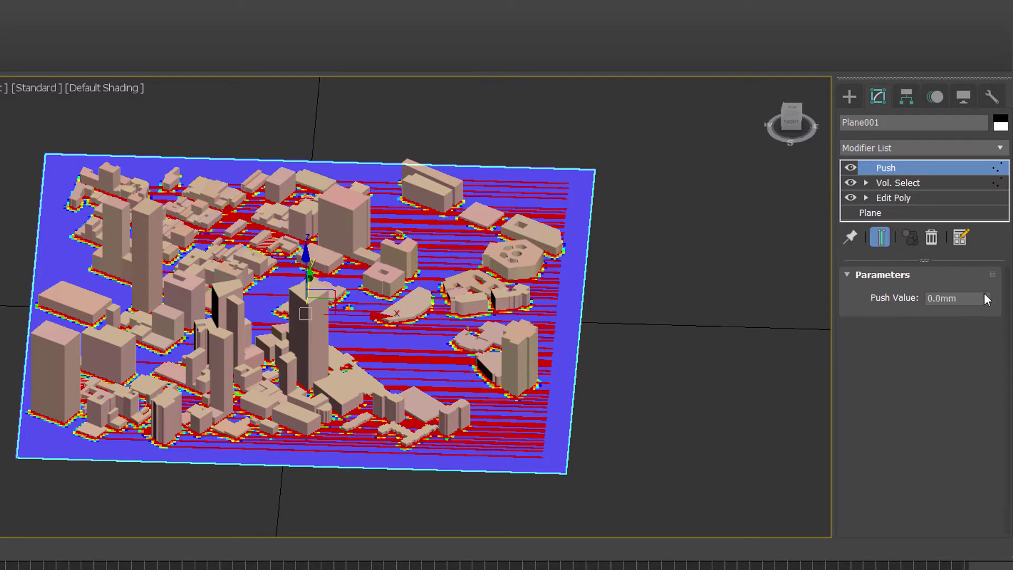
pyautogui.moveTo(987, 295); pyautogui.dragTo(987, 299)
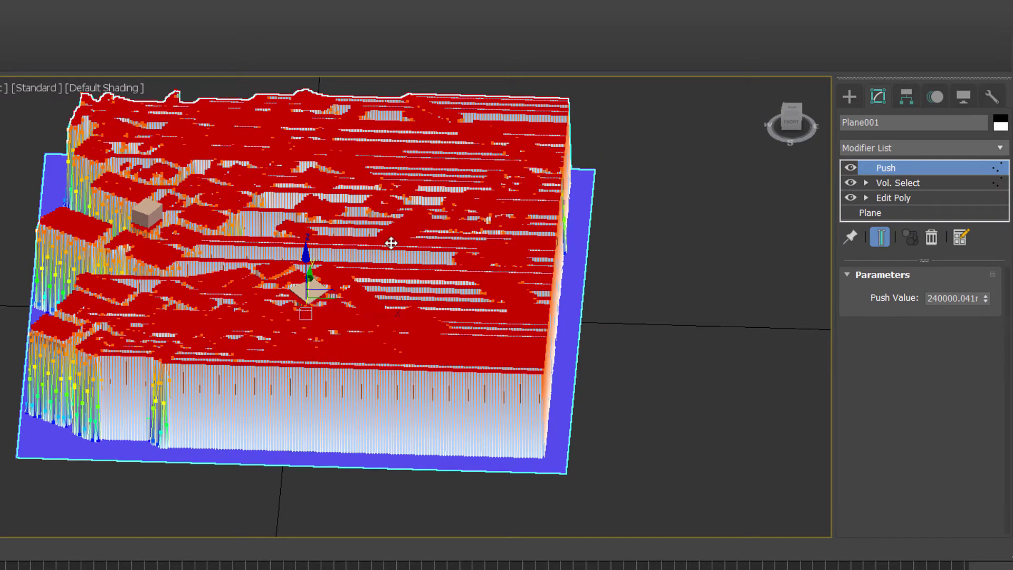
# Add a TurboSmooth modifier on top of the plane's Push modifier and set its iterations to 2.
pyautogui.keyDown('alt'); pyautogui.moveTo(411, 222); pyautogui.dragTo(414, 291, button='middle'); pyautogui.keyUp('alt')
pyautogui.keyDown('alt'); pyautogui.moveTo(579, 350); pyautogui.dragTo(568, 355, button='middle'); pyautogui.keyUp('alt')
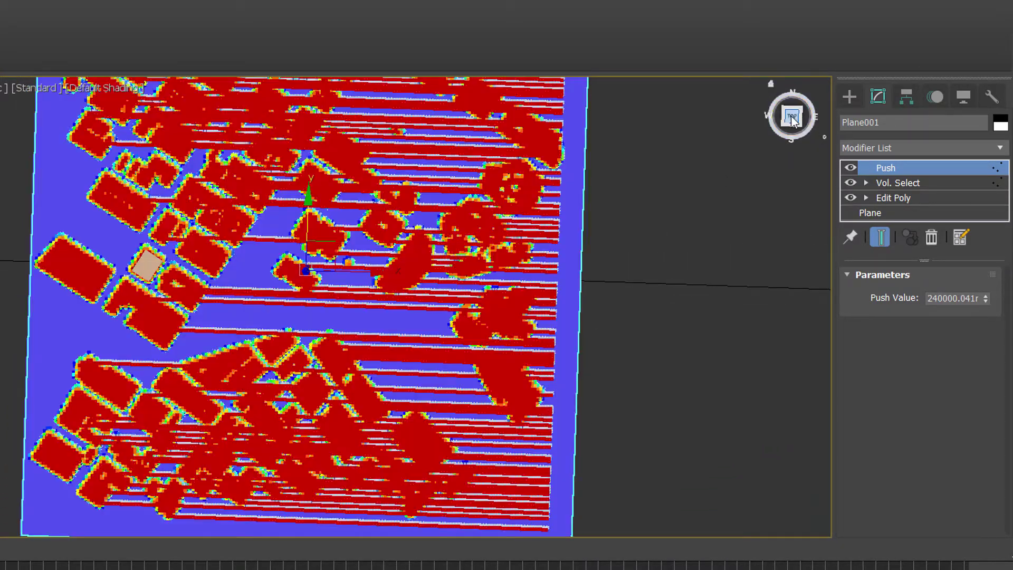
pyautogui.click(789, 115)
pyautogui.scroll(-2, 407, 294)
pyautogui.moveTo(419, 294); pyautogui.dragTo(442, 299, button='middle')
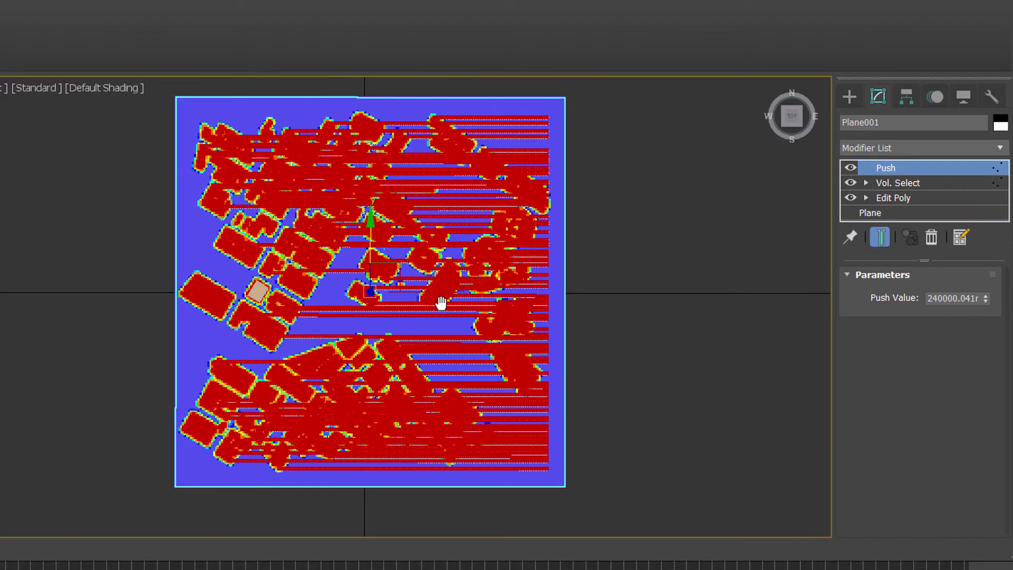
pyautogui.scroll(3, 441, 299)
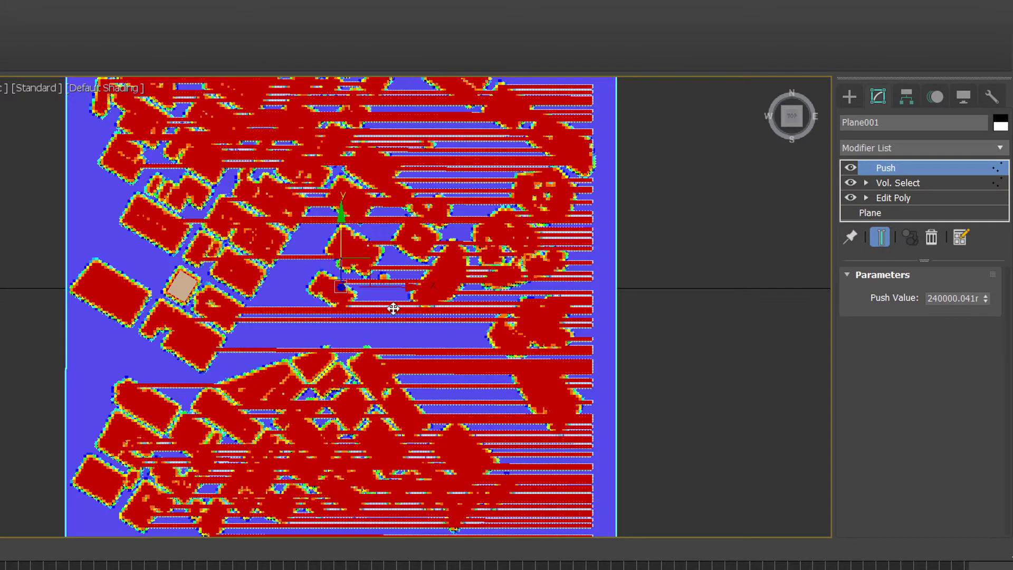
pyautogui.click(909, 148)
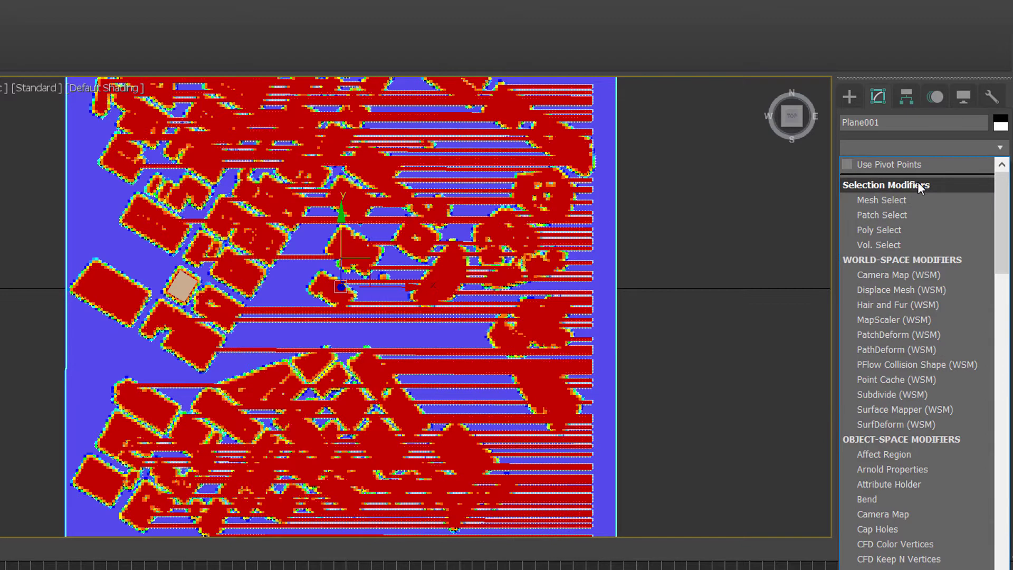
pyautogui.write('tu')
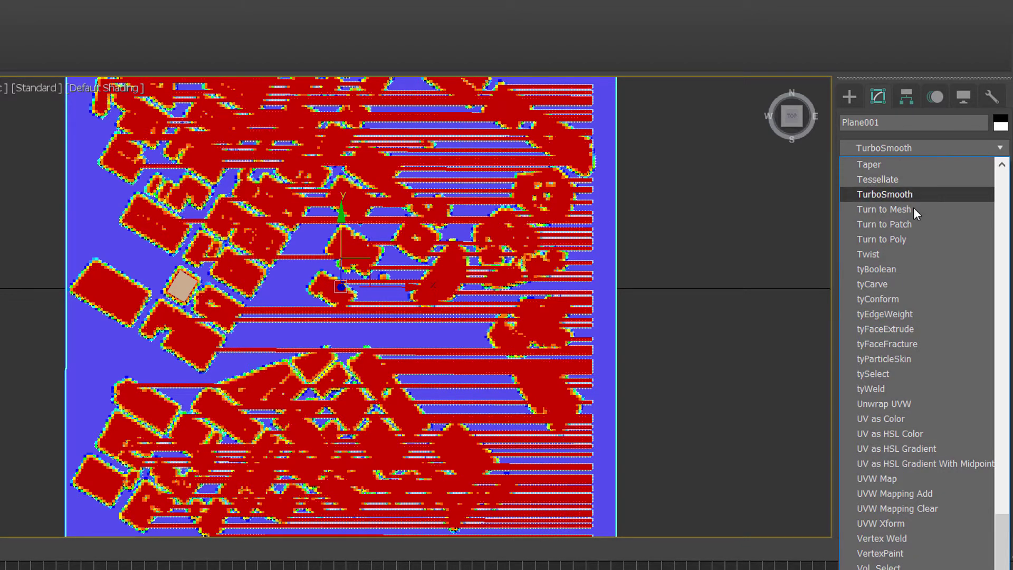
pyautogui.click(925, 193)
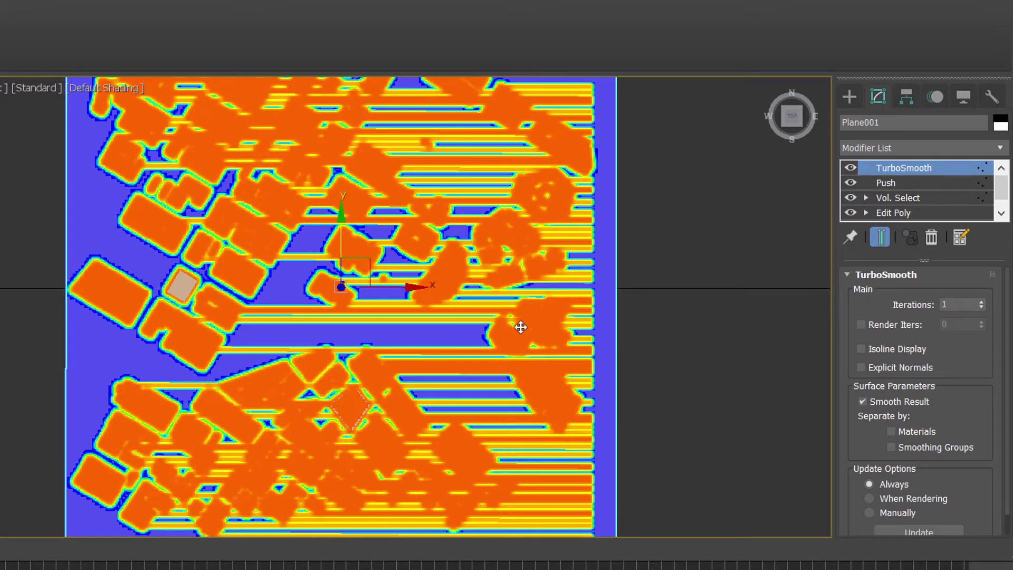
pyautogui.scroll(-2, 556, 321)
pyautogui.scroll(2, 522, 285)
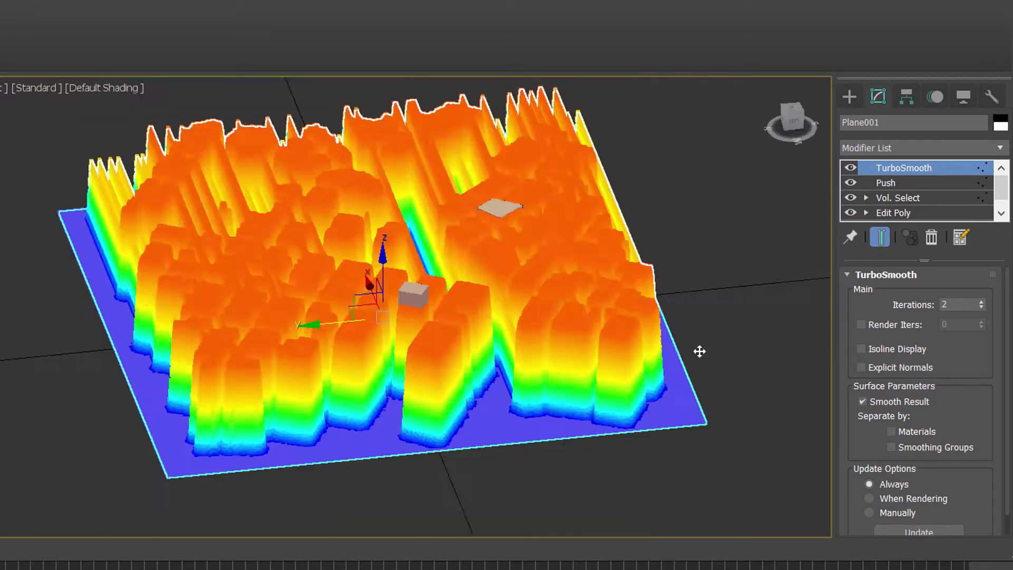
# Examine the smoothed, raised building volumes and the streaks between them from several sides.
pyautogui.keyDown('alt'); pyautogui.moveTo(702, 350); pyautogui.dragTo(591, 366, button='middle'); pyautogui.keyUp('alt')
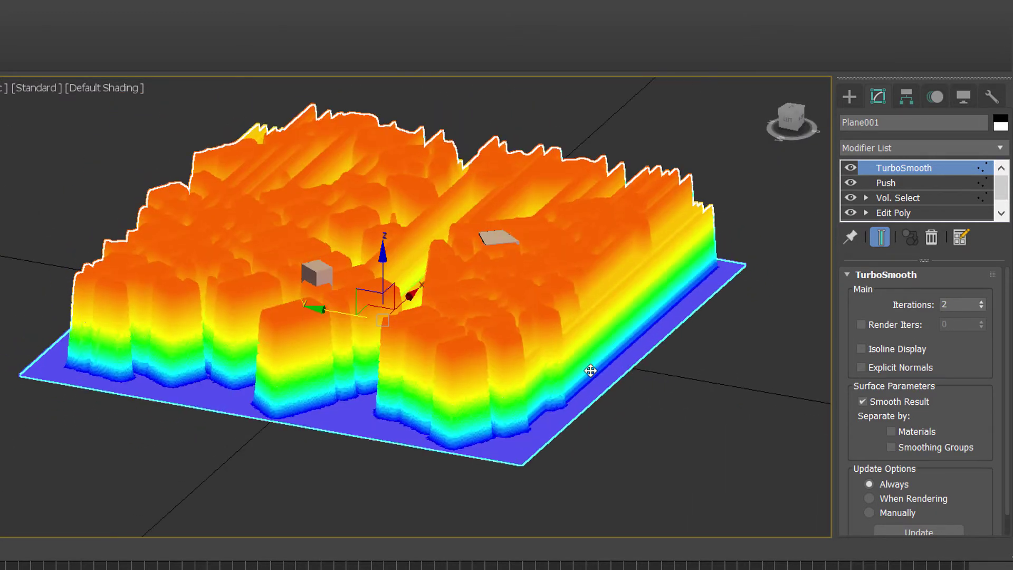
pyautogui.keyDown('alt'); pyautogui.moveTo(622, 441); pyautogui.dragTo(647, 449, button='middle'); pyautogui.keyUp('alt')
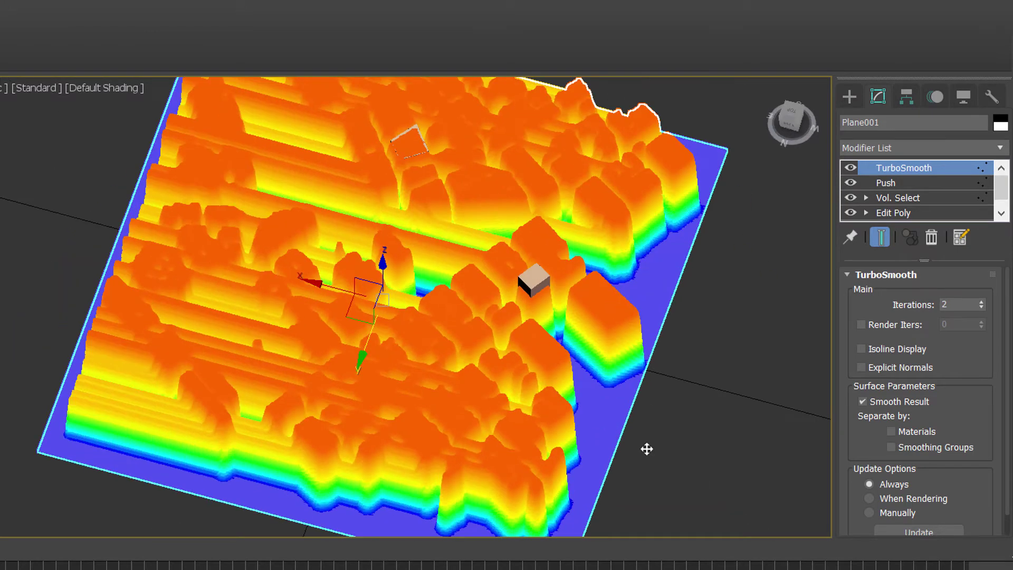
pyautogui.moveTo(661, 381); pyautogui.dragTo(512, 373, button='middle')
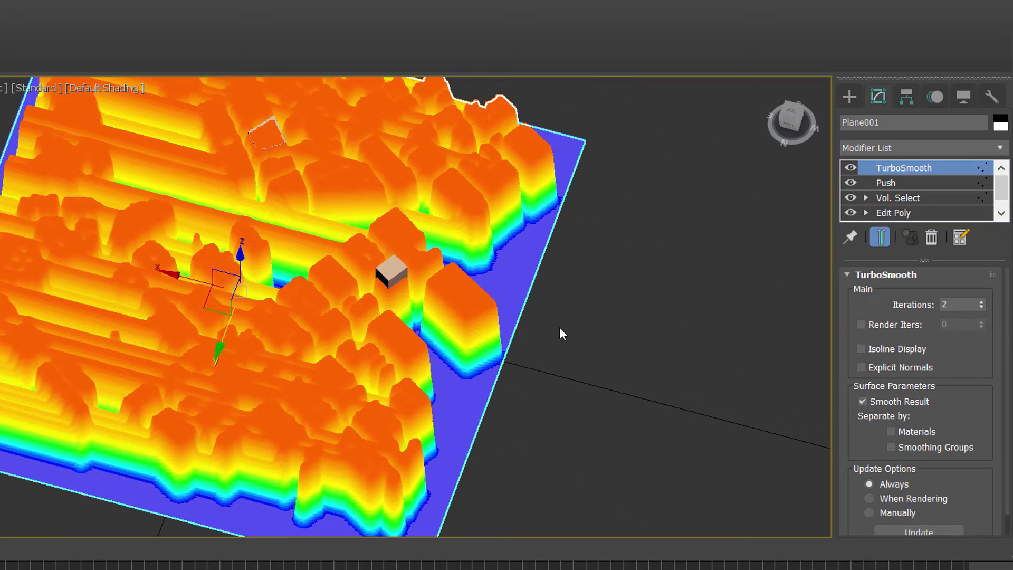
pyautogui.scroll(-5, 620, 303)
pyautogui.scroll(5, 482, 308)
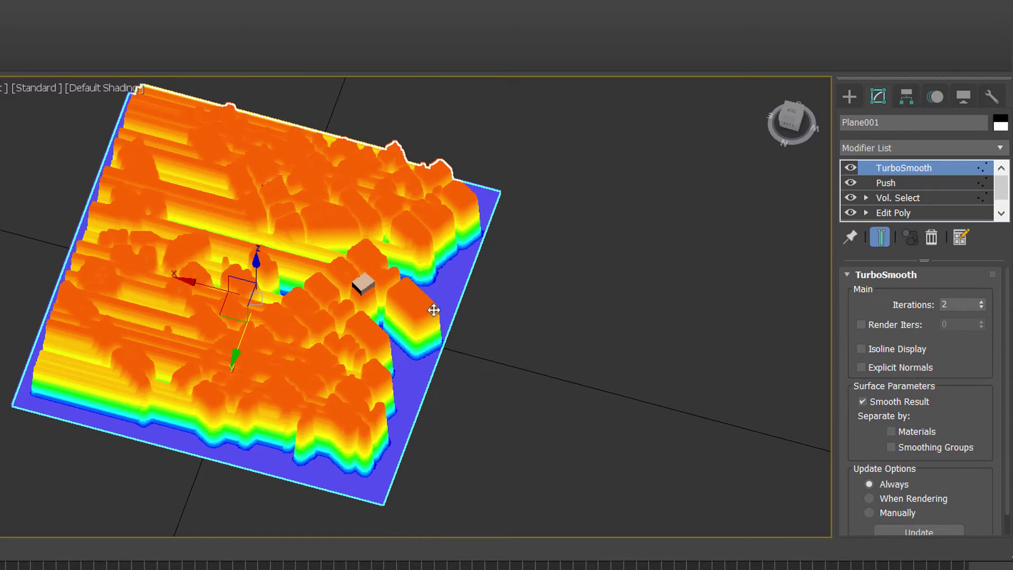
pyautogui.moveTo(468, 404); pyautogui.dragTo(486, 385, button='middle')
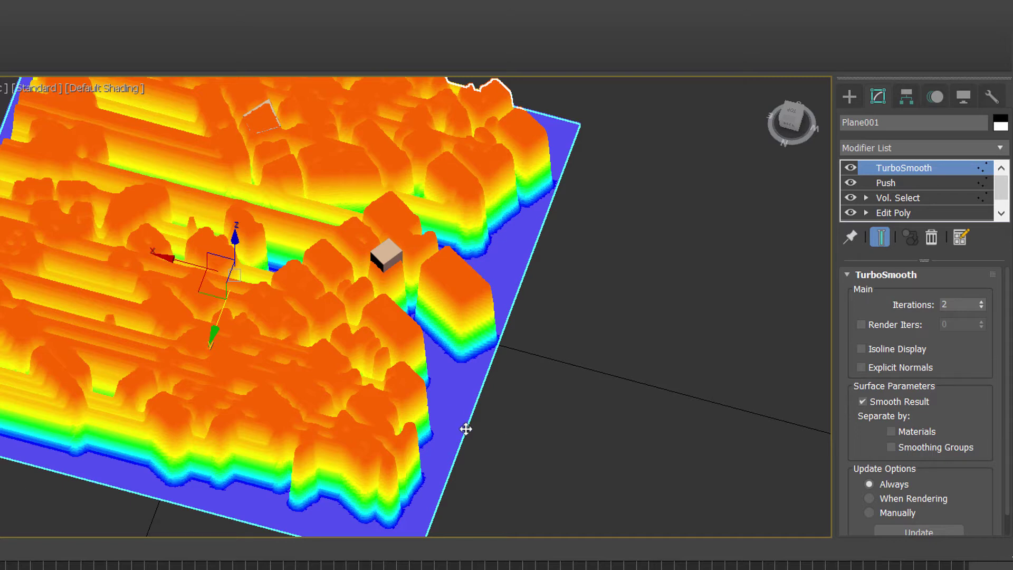
# Return to the plane's Edit Poly modifier beneath Vol. Select and enter its Vertex level.
pyautogui.scroll(-1, 898, 195)
pyautogui.click(888, 198)
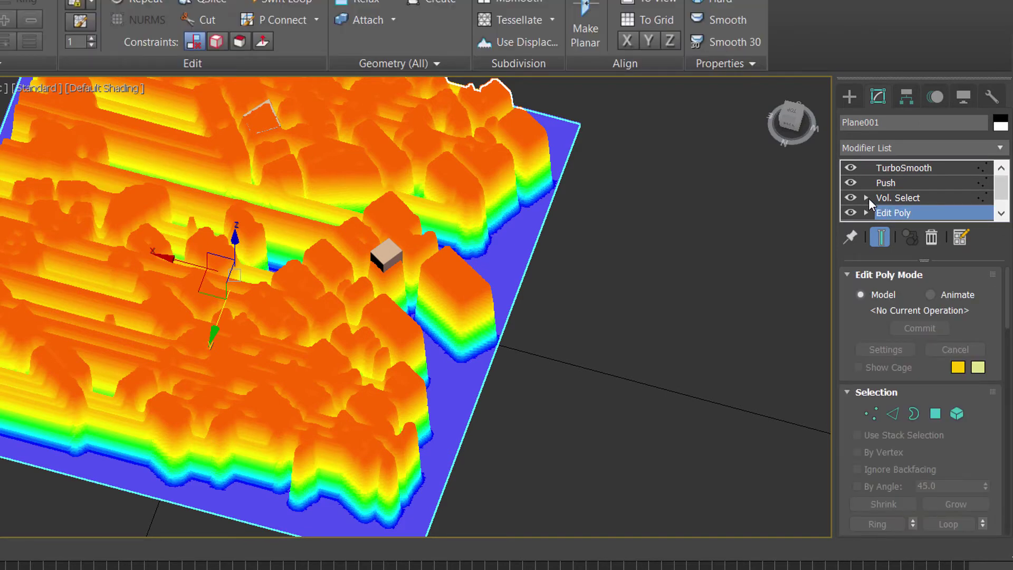
pyautogui.scroll(-1, 868, 198)
pyautogui.click(866, 198)
pyautogui.click(914, 209)
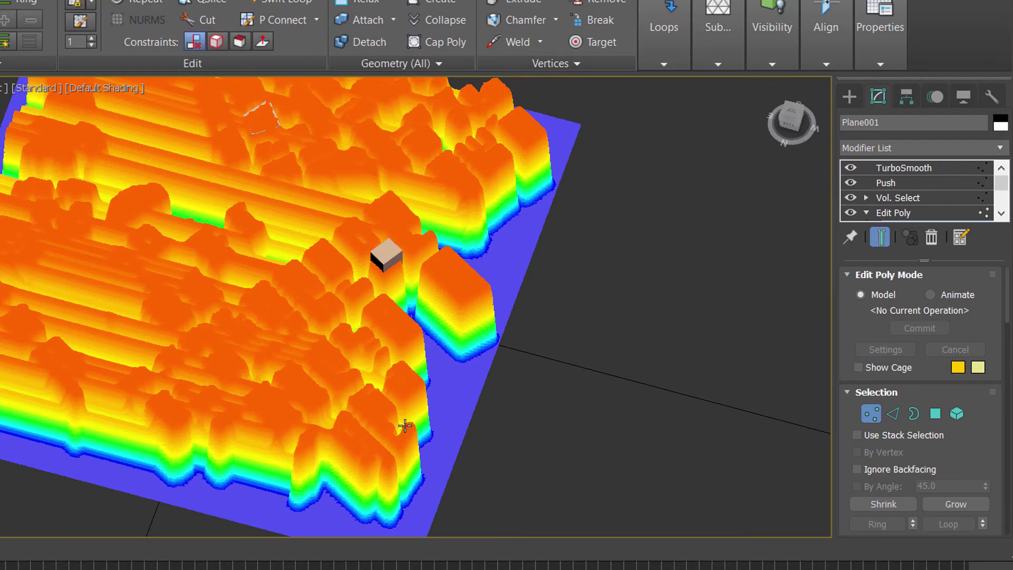
pyautogui.moveTo(409, 431); pyautogui.dragTo(502, 451, button='middle')
pyautogui.scroll(-4, 528, 272)
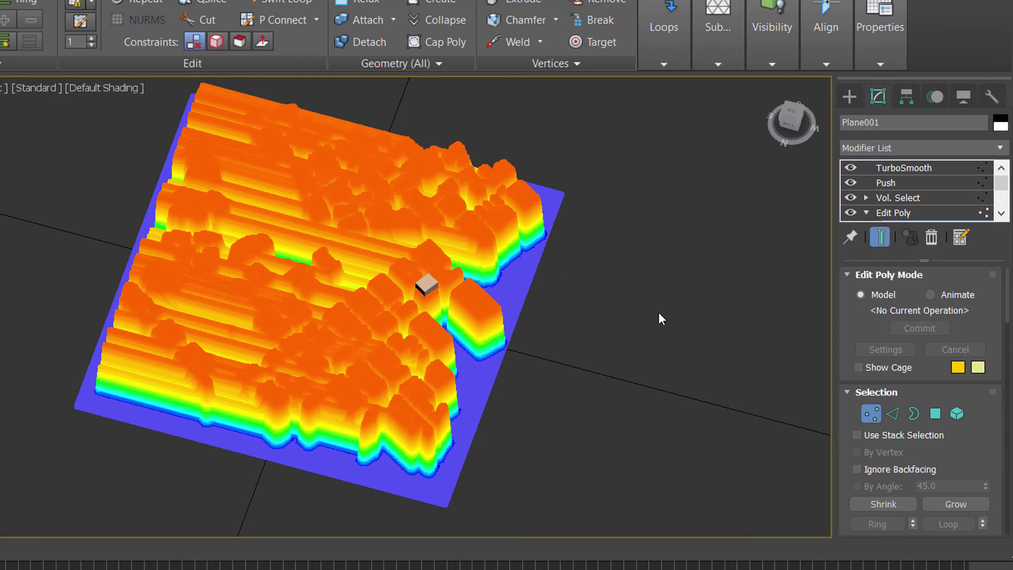
pyautogui.moveTo(505, 248); pyautogui.dragTo(488, 275, button='middle')
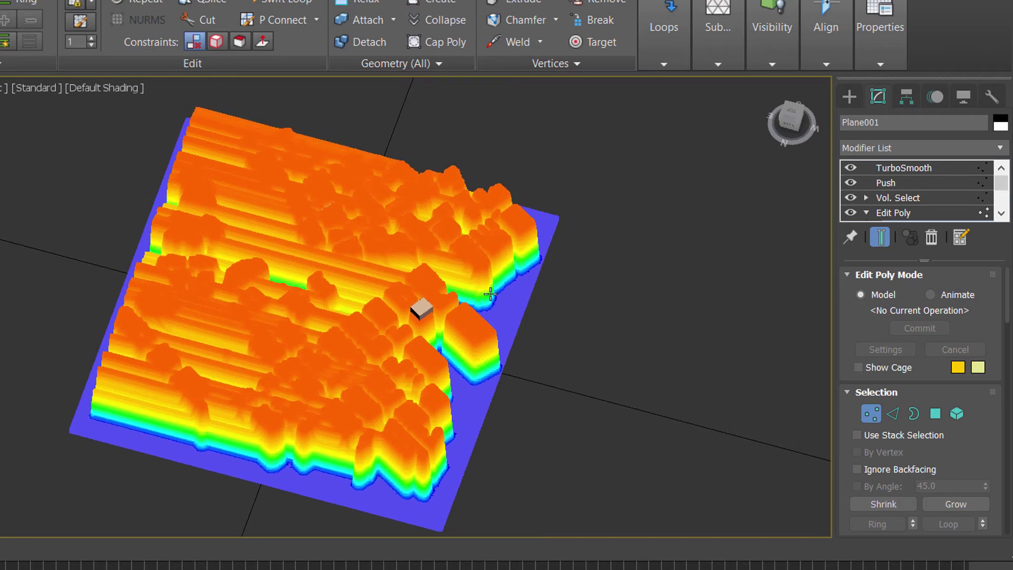